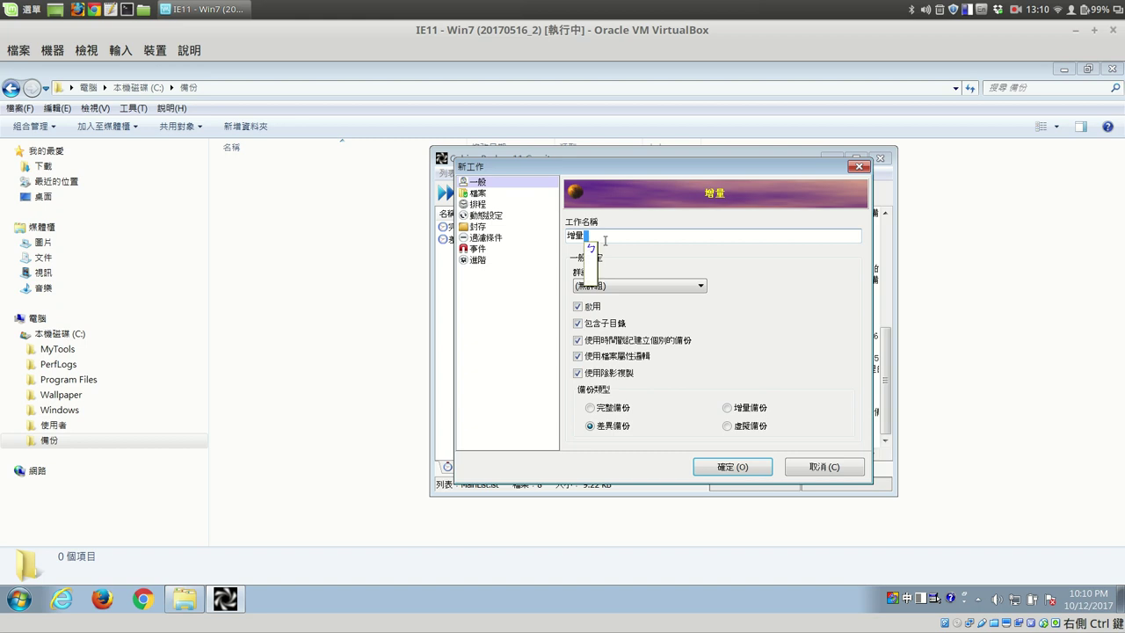
# - Name the new task 增量備份 and set its backup type to 增量備份
pyautogui.press('Return')
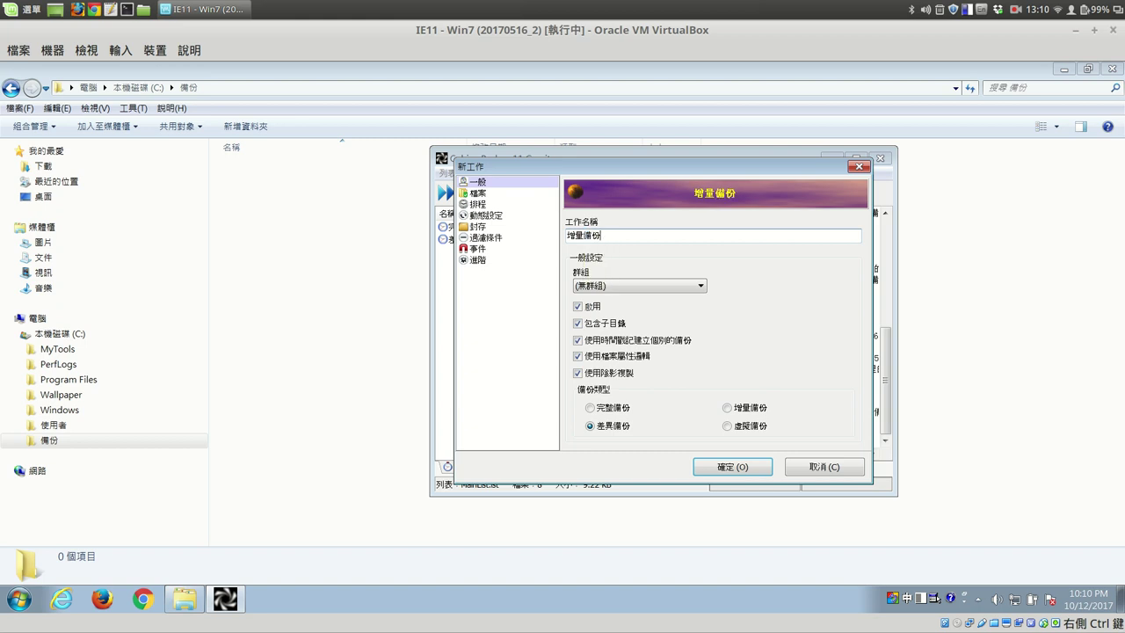
pyautogui.click(728, 408)
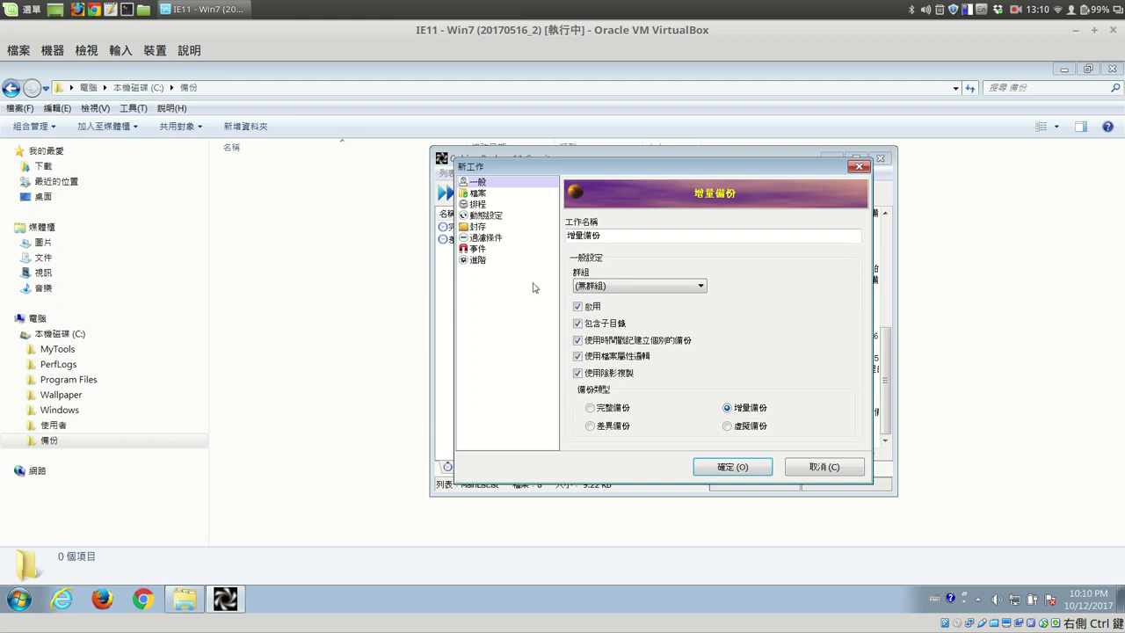
# - Add the folder C:\MyTools as the task's backup source
pyautogui.click(489, 195)
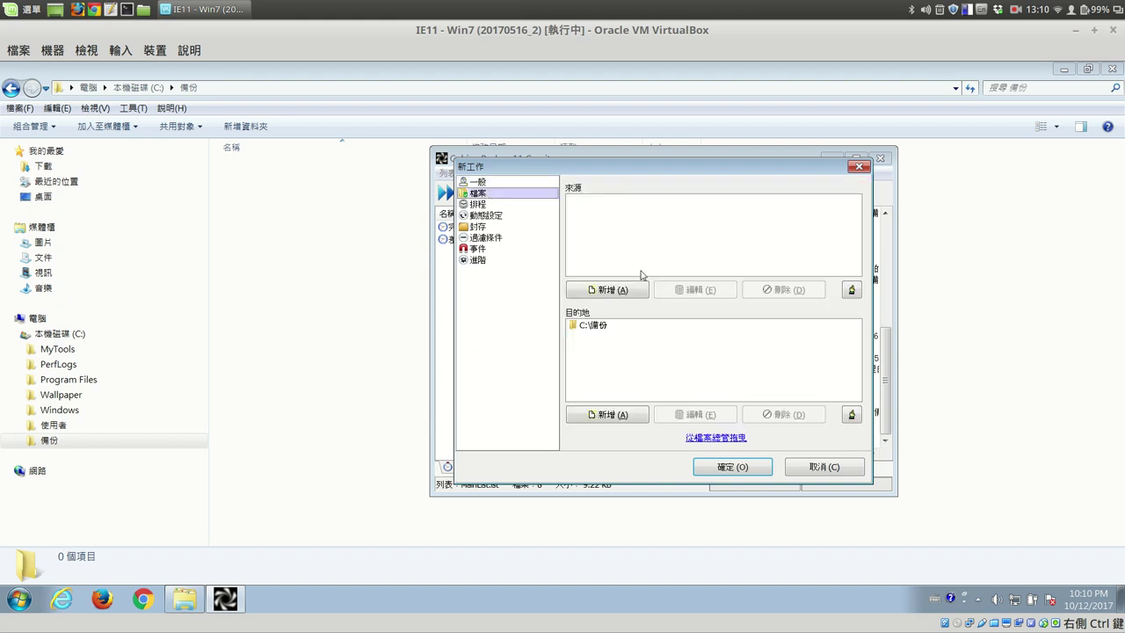
pyautogui.click(603, 294)
pyautogui.click(606, 320)
pyautogui.click(459, 340)
pyautogui.click(510, 355)
pyautogui.click(537, 319)
pyautogui.click(595, 432)
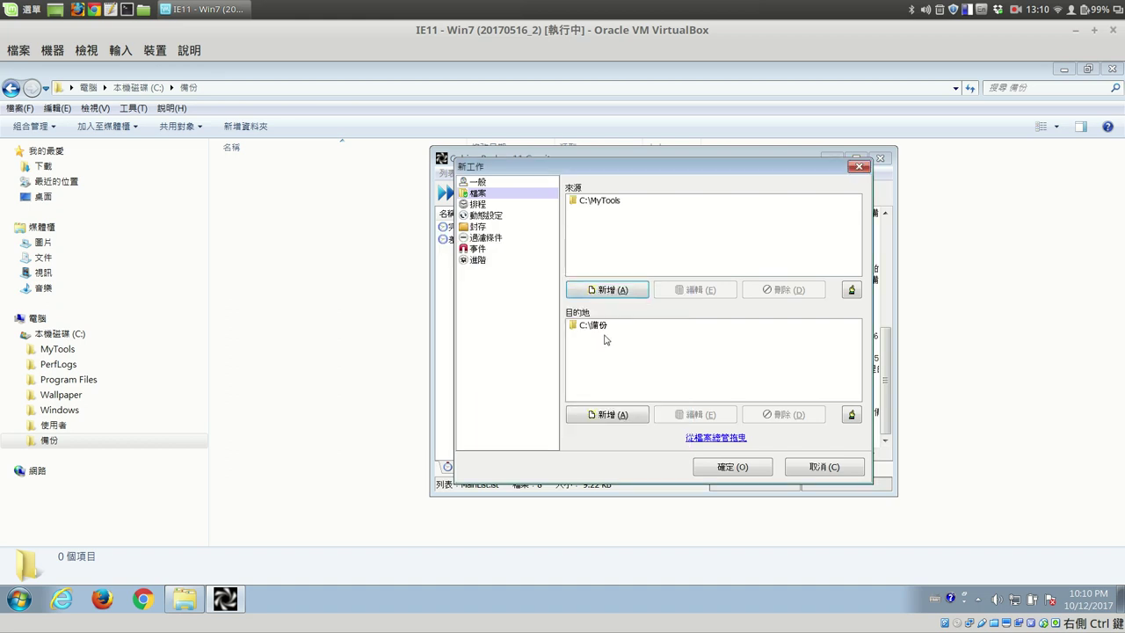
# - Check the new task's general, file and dynamic settings, and save the task
pyautogui.click(485, 205)
pyautogui.click(496, 216)
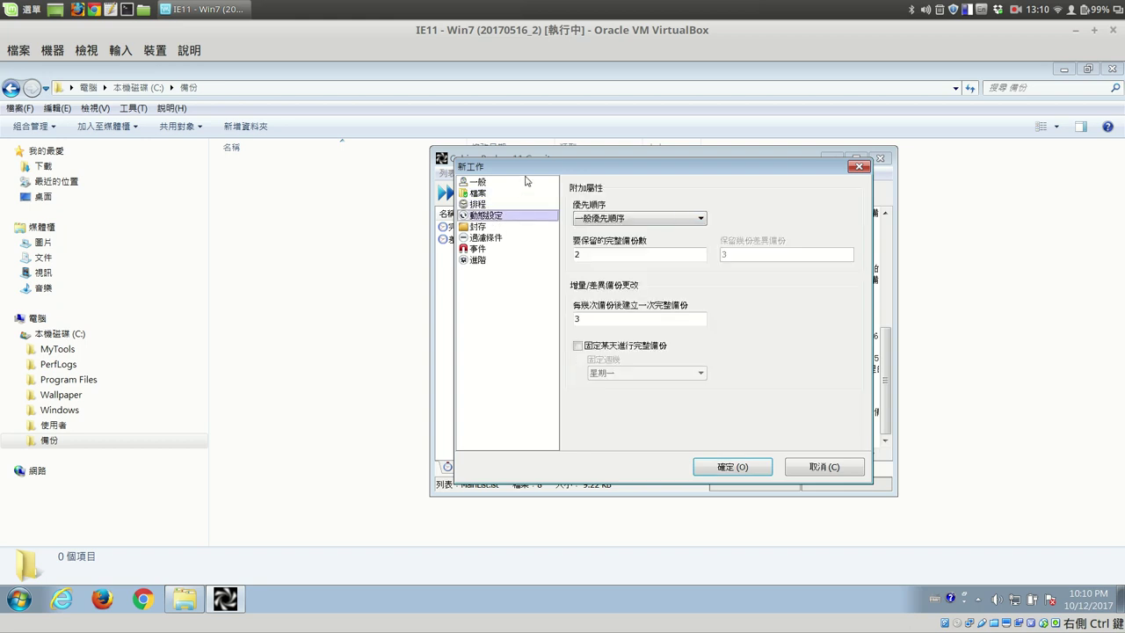
pyautogui.click(483, 183)
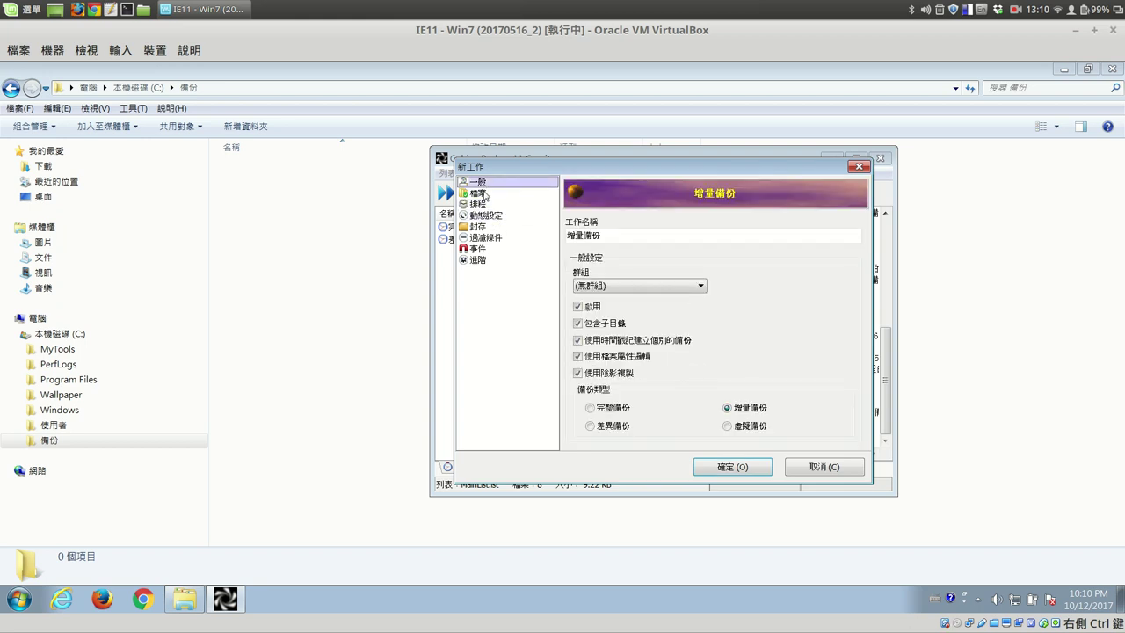
pyautogui.click(482, 194)
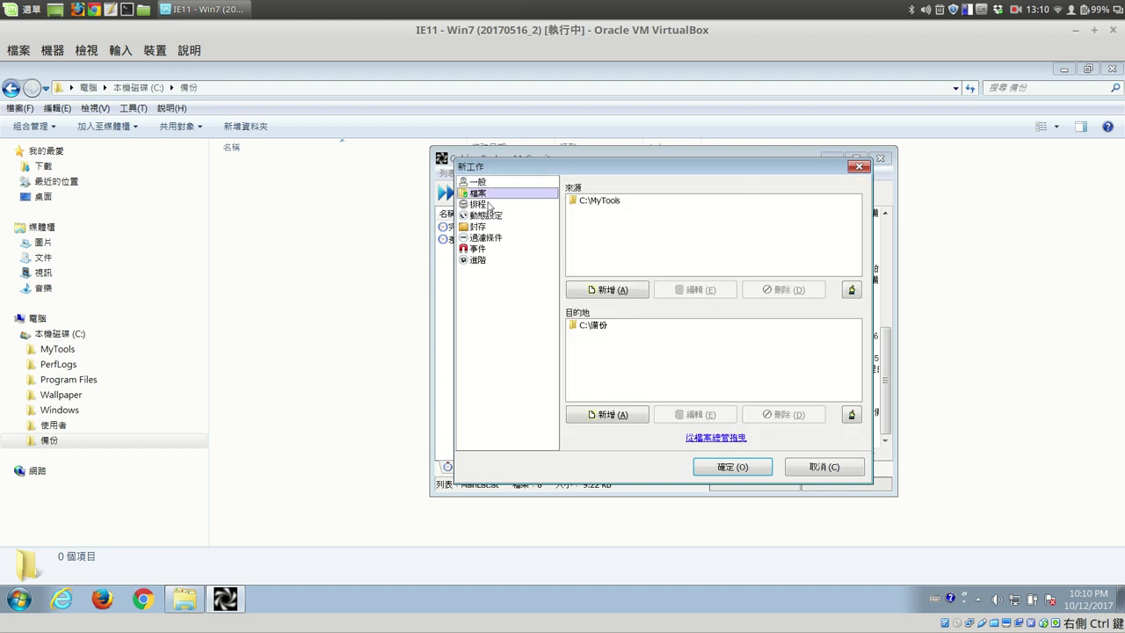
pyautogui.click(487, 218)
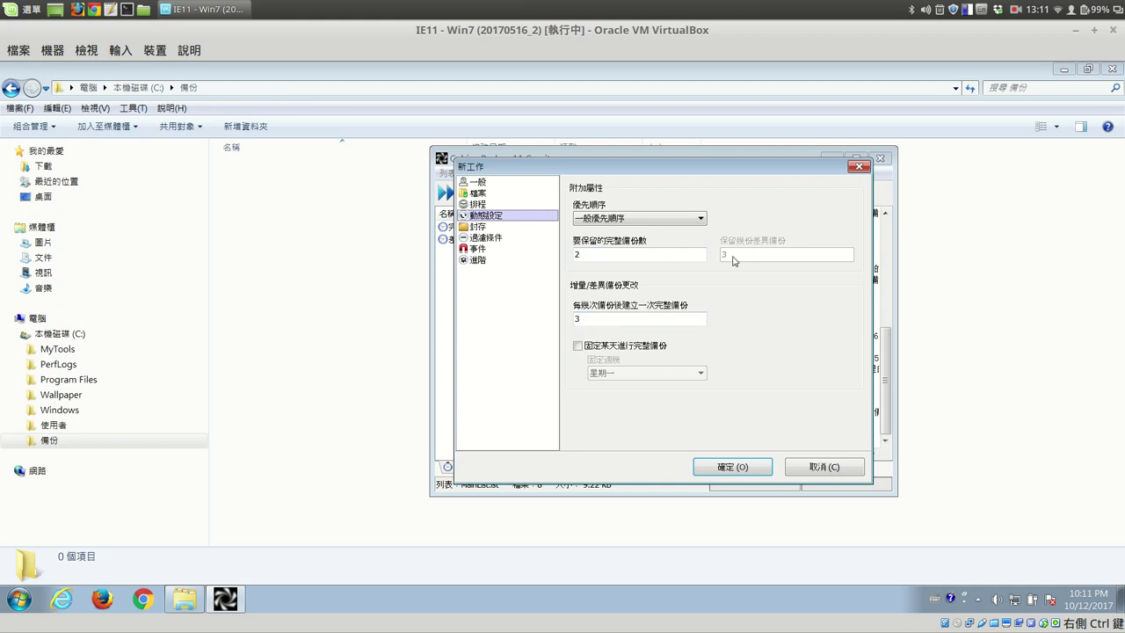
pyautogui.click(744, 467)
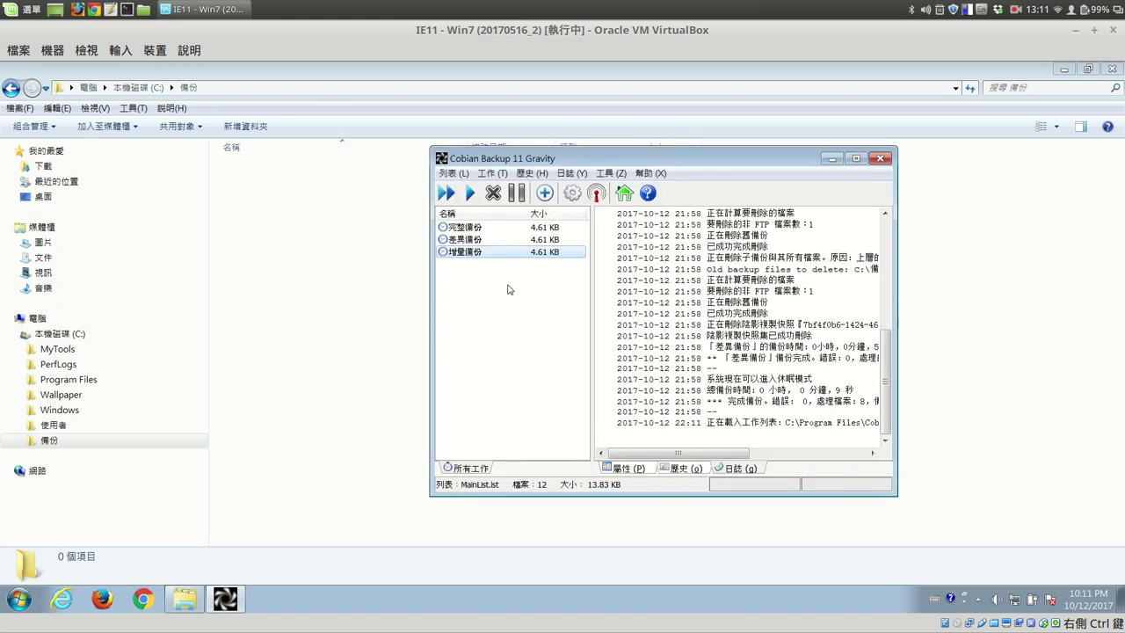
# - Run the 增量備份 task for the first time
pyautogui.click(471, 194)
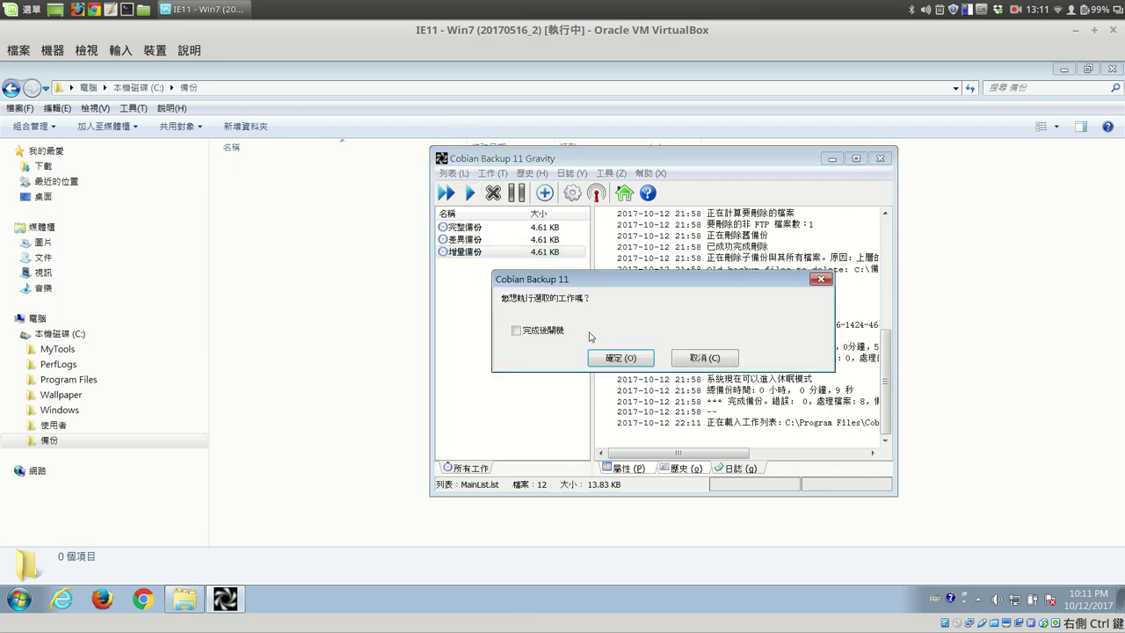
pyautogui.click(638, 359)
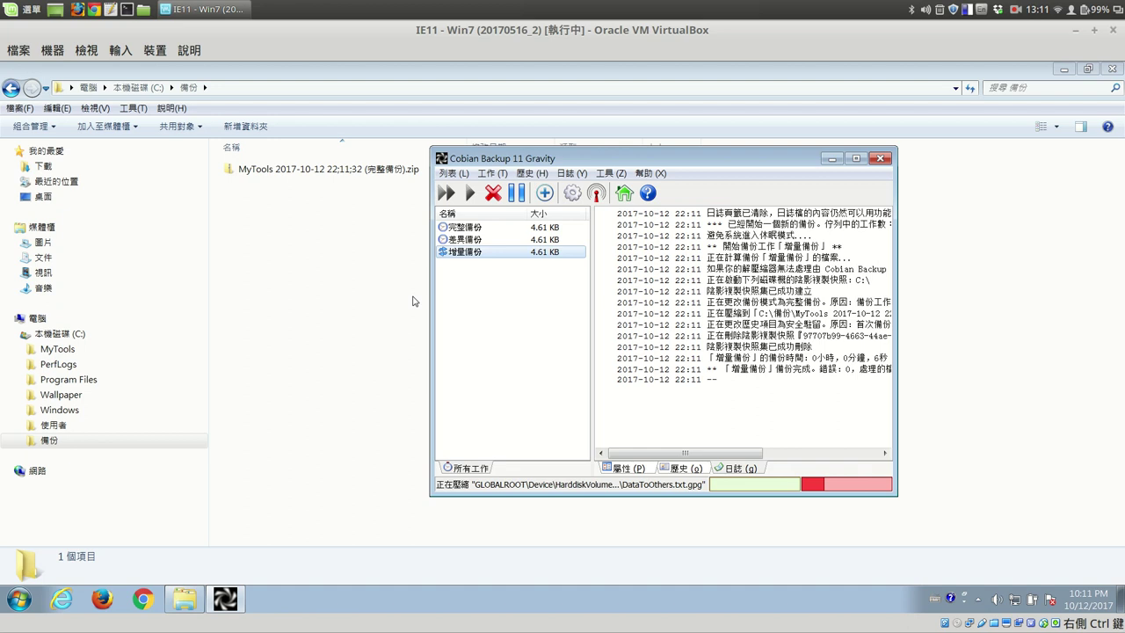
# - Create a new text file named 1.txt in the C:\MyTools folder
pyautogui.click(68, 352)
pyautogui.rightClick(314, 269)
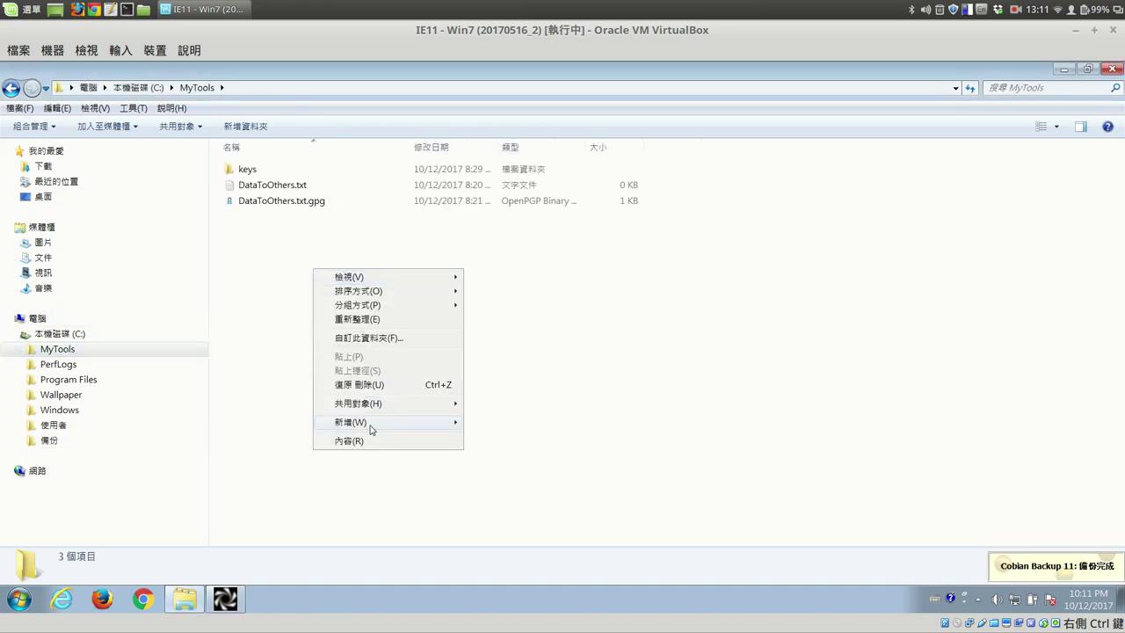
pyautogui.moveTo(452, 423)
pyautogui.click(506, 521)
pyautogui.write('1')
pyautogui.press('Return')
# - Display the C:\備份 folder and run the 增量備份 task again to back up 1.txt
pyautogui.click(63, 443)
pyautogui.click(225, 598)
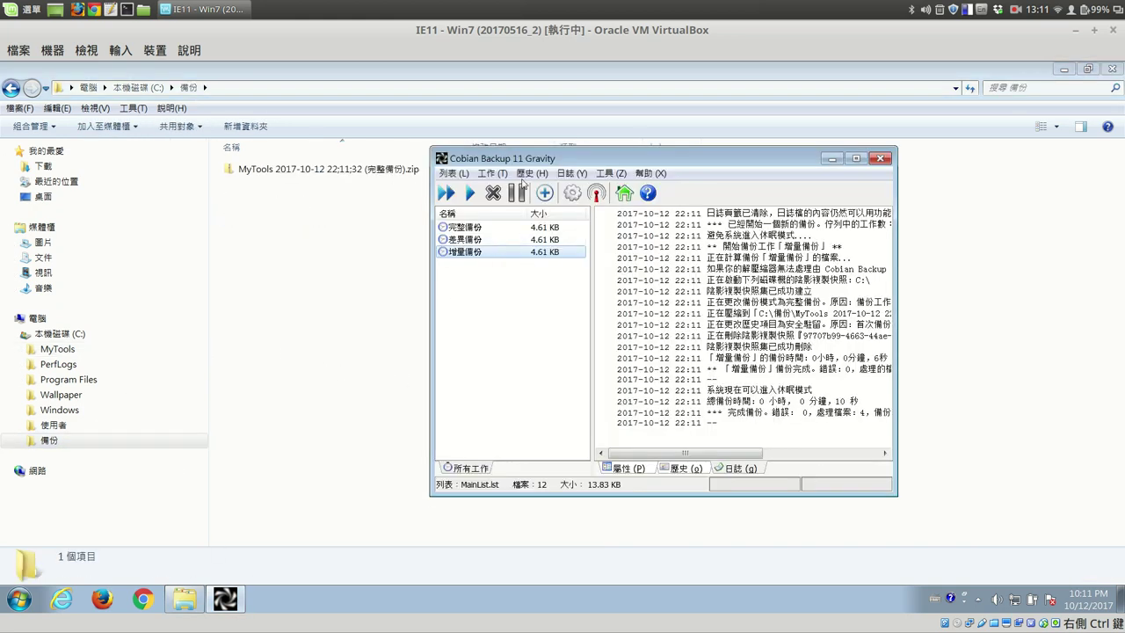
pyautogui.click(471, 193)
pyautogui.click(624, 357)
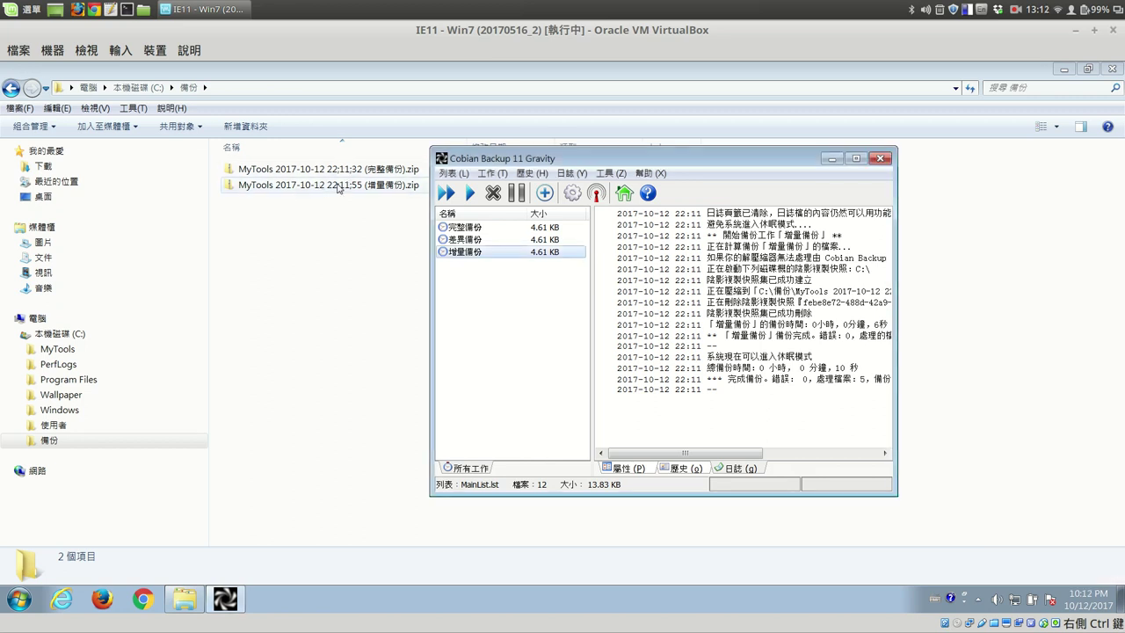
pyautogui.doubleClick(339, 183)
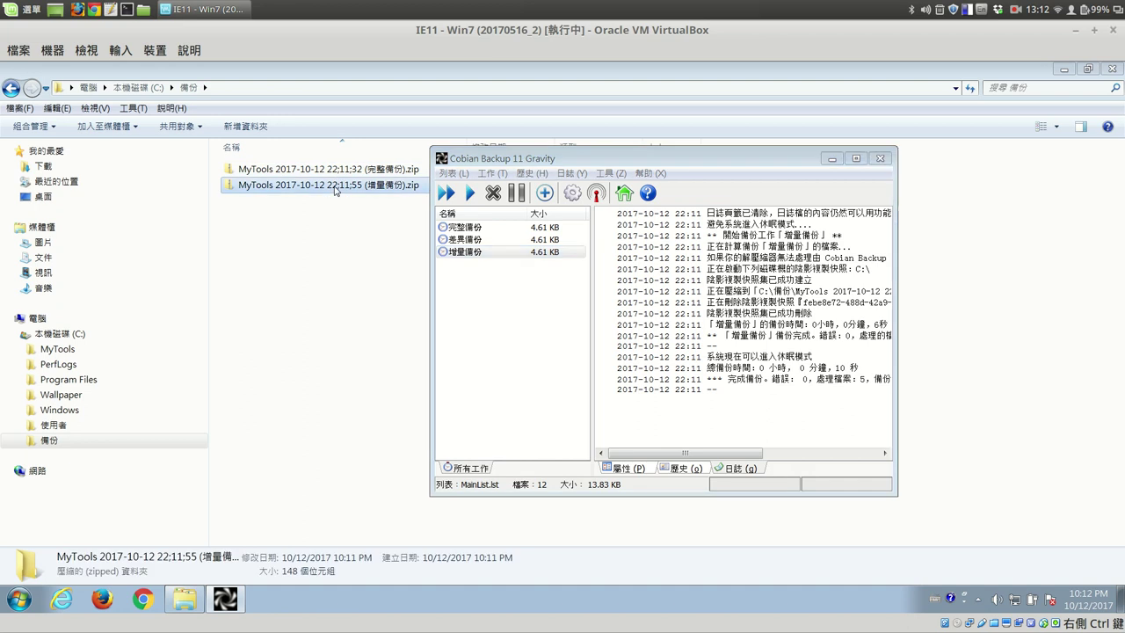
pyautogui.doubleClick(281, 178)
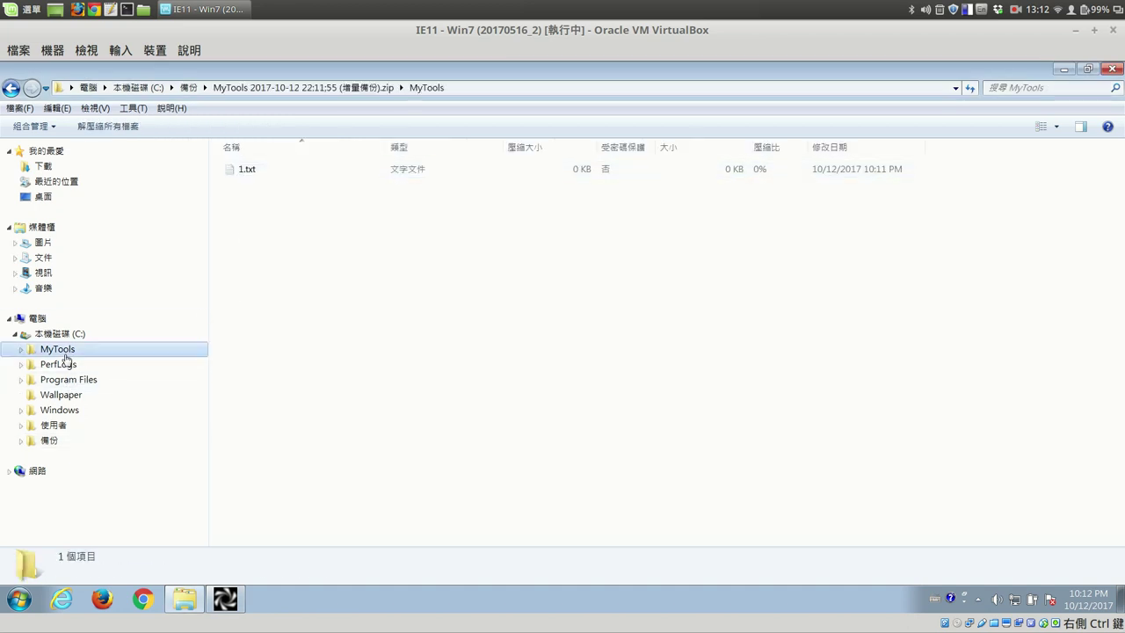
# - Create a second text file named 2.txt in the C:\MyTools folder
pyautogui.click(62, 350)
pyautogui.rightClick(285, 302)
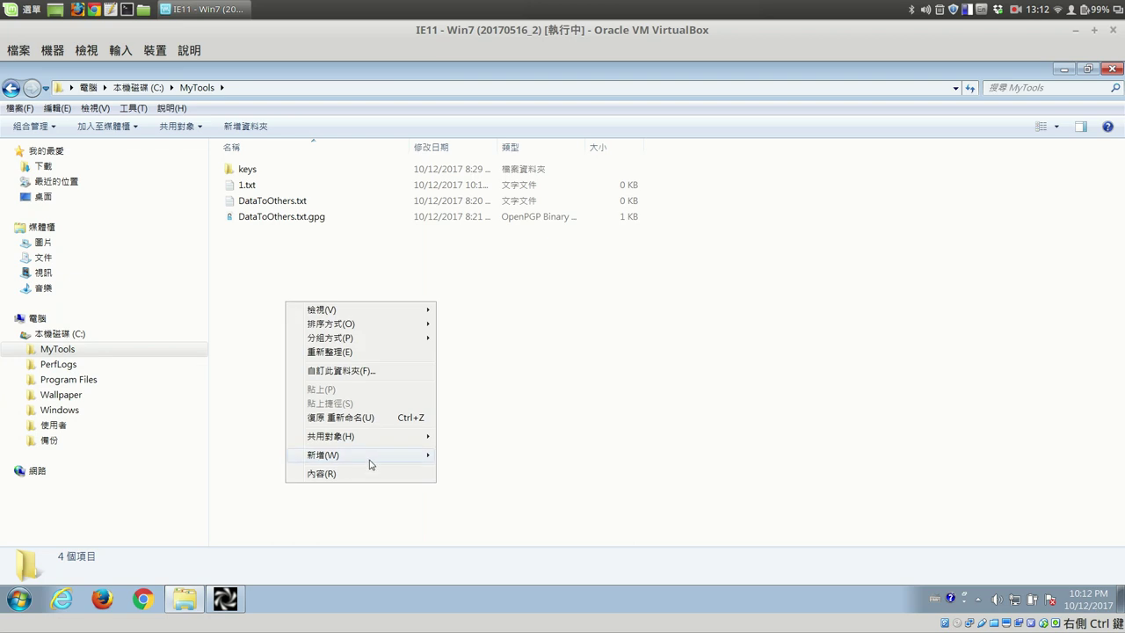
pyautogui.moveTo(370, 461)
pyautogui.click(490, 559)
pyautogui.write('2.txt')
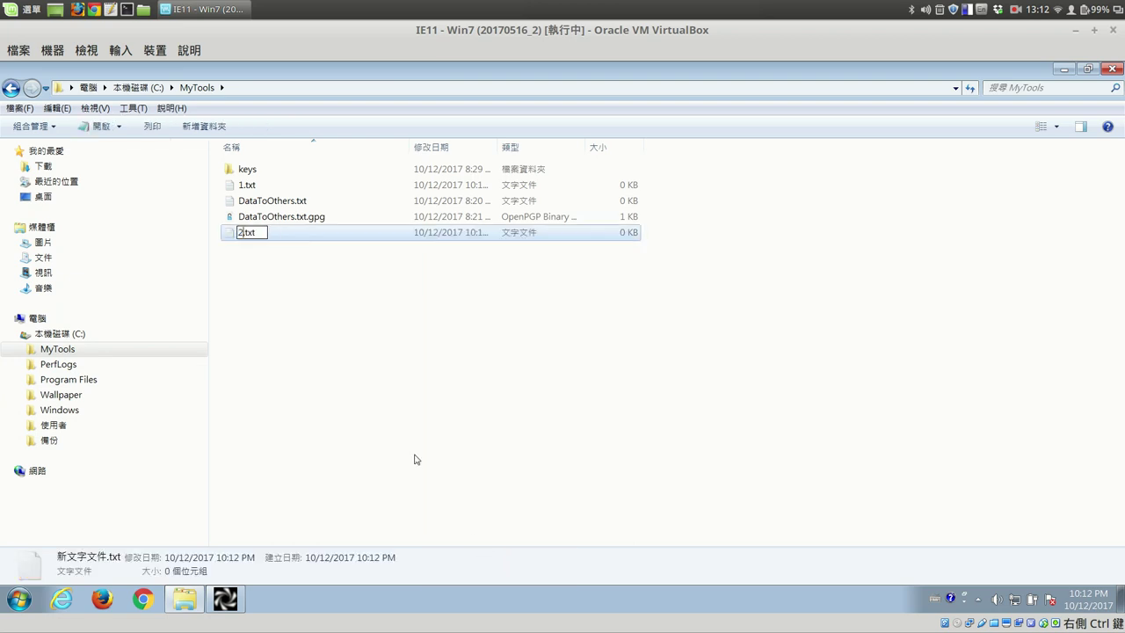
pyautogui.press('Return')
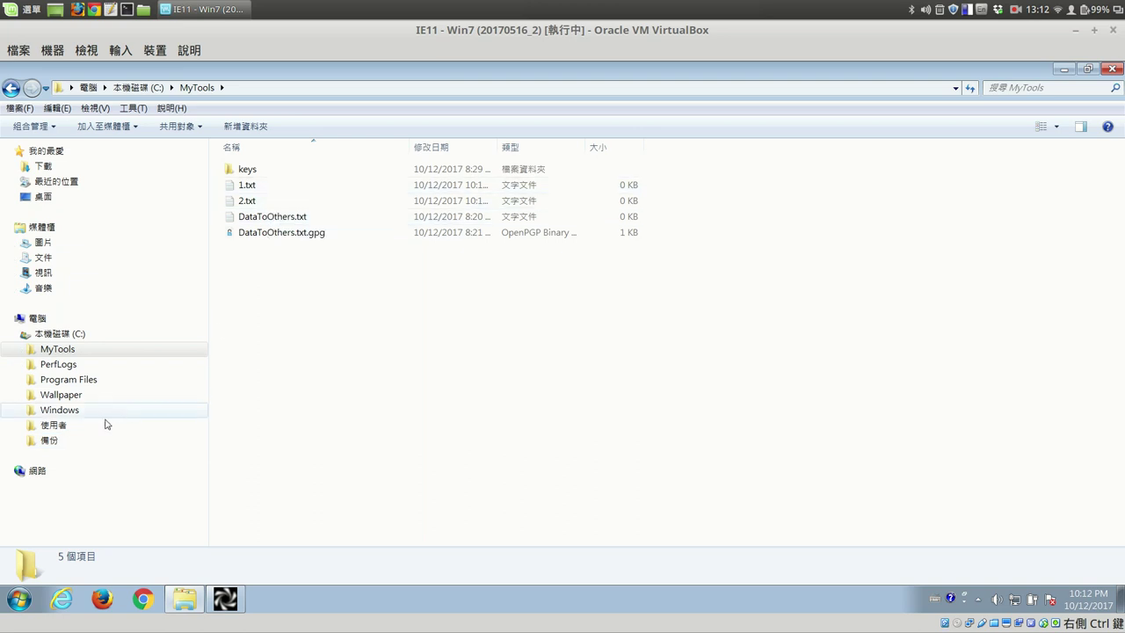
# - Compare the files in C:\MyTools with the existing archives in the C:\備份 folder
pyautogui.click(68, 440)
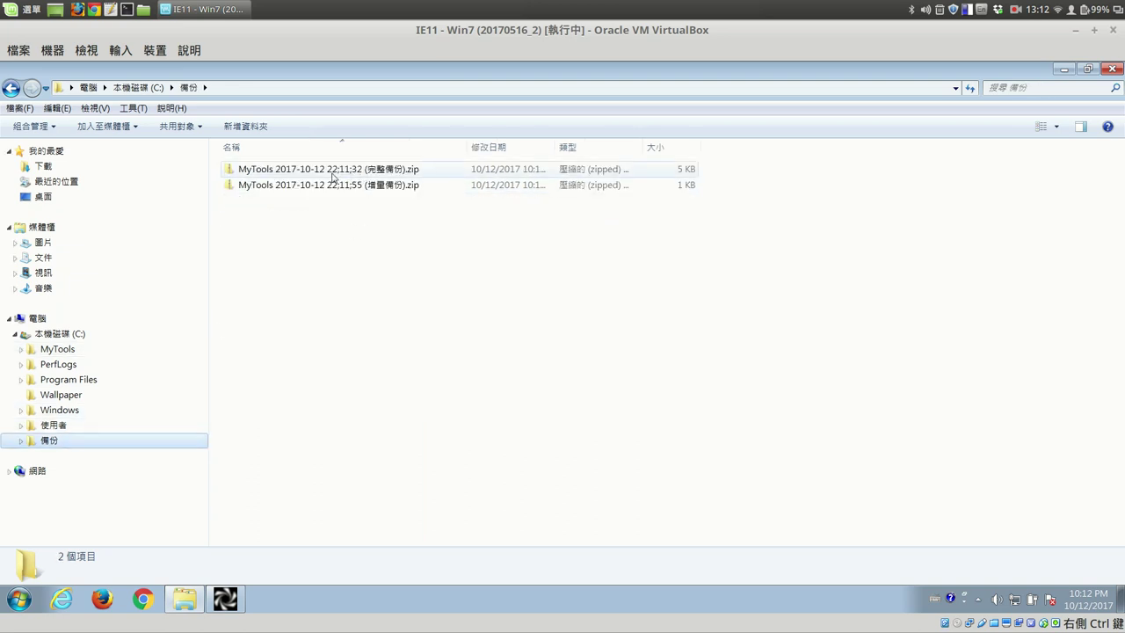
pyautogui.click(91, 352)
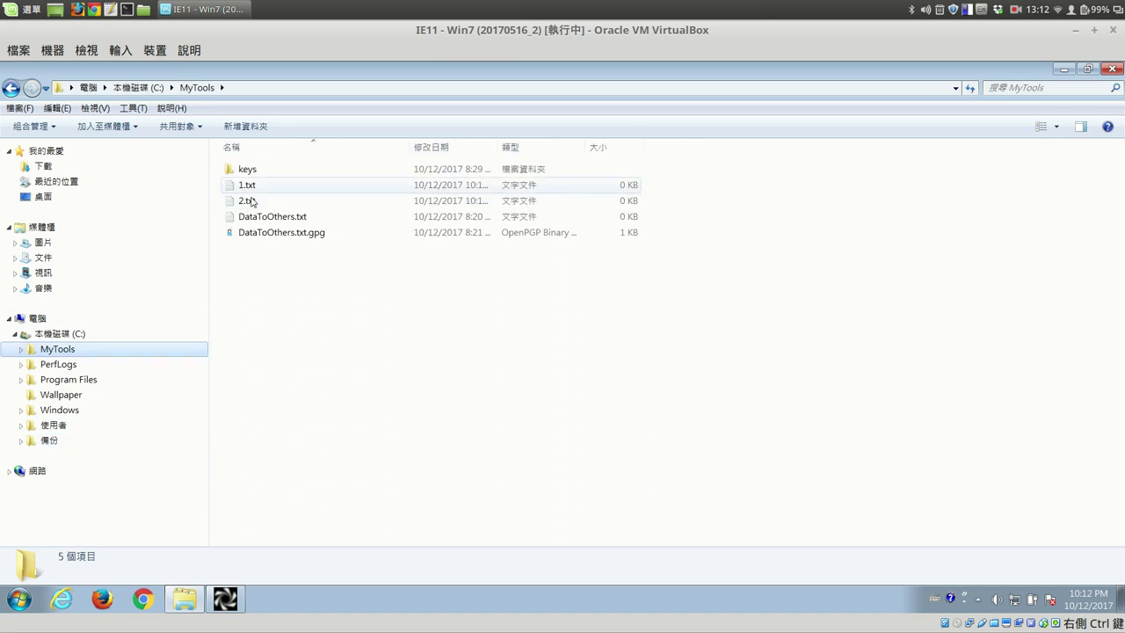
pyautogui.click(51, 442)
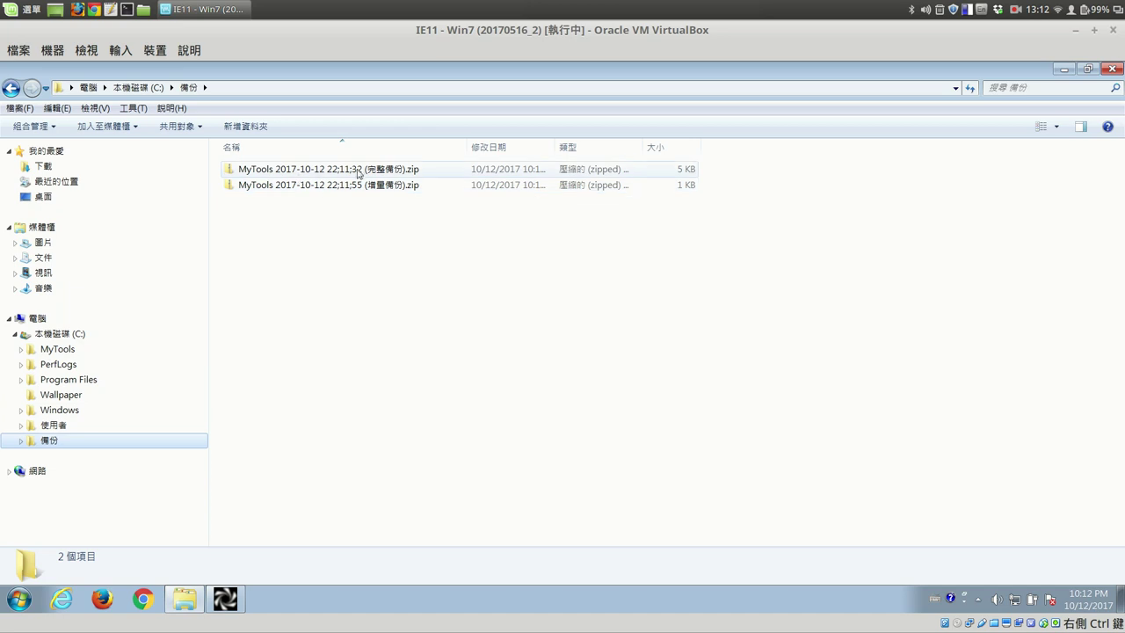
pyautogui.click(314, 186)
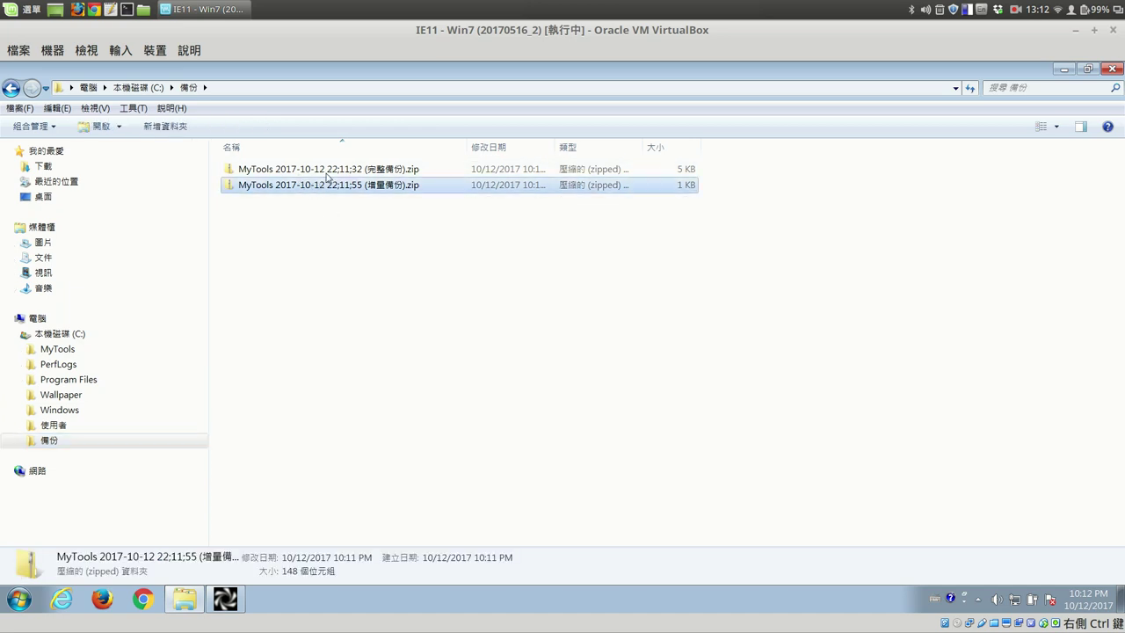
pyautogui.click(318, 223)
# - Switch to Cobian Backup and run the 增量備份 task to back up 2.txt
pyautogui.click(225, 603)
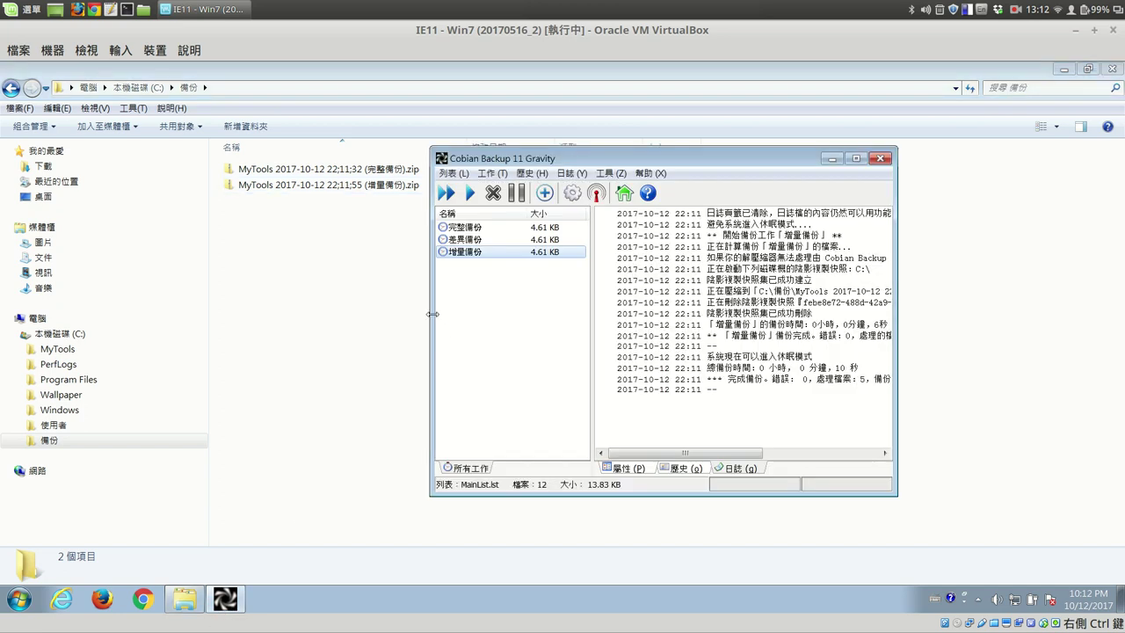
pyautogui.click(471, 194)
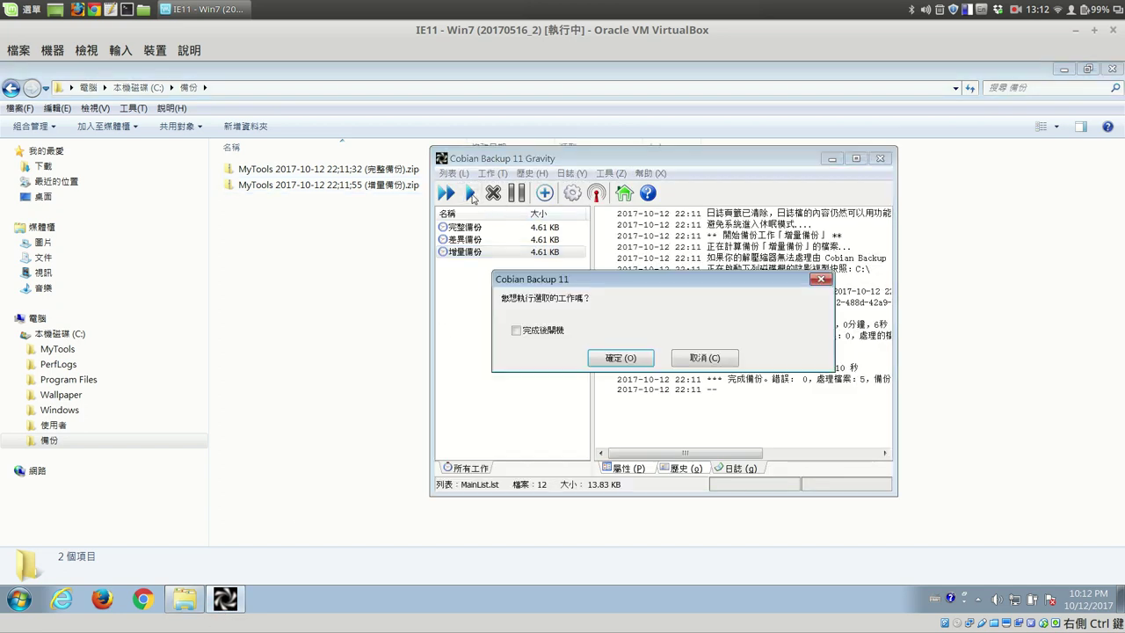
pyautogui.click(612, 360)
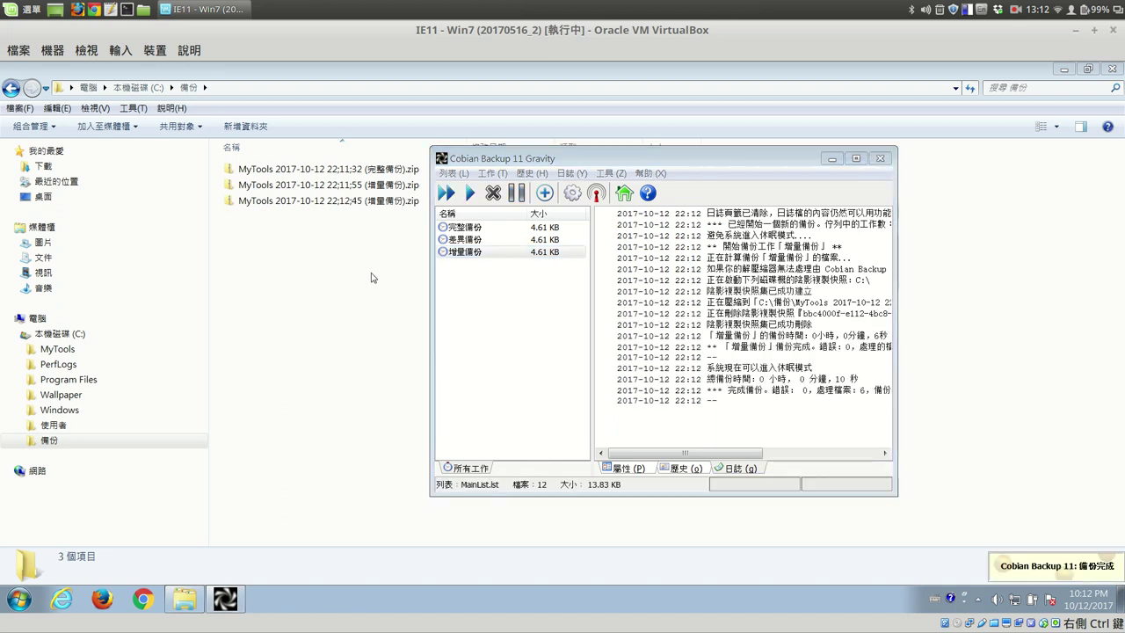
pyautogui.click(331, 202)
pyautogui.doubleClick(331, 202)
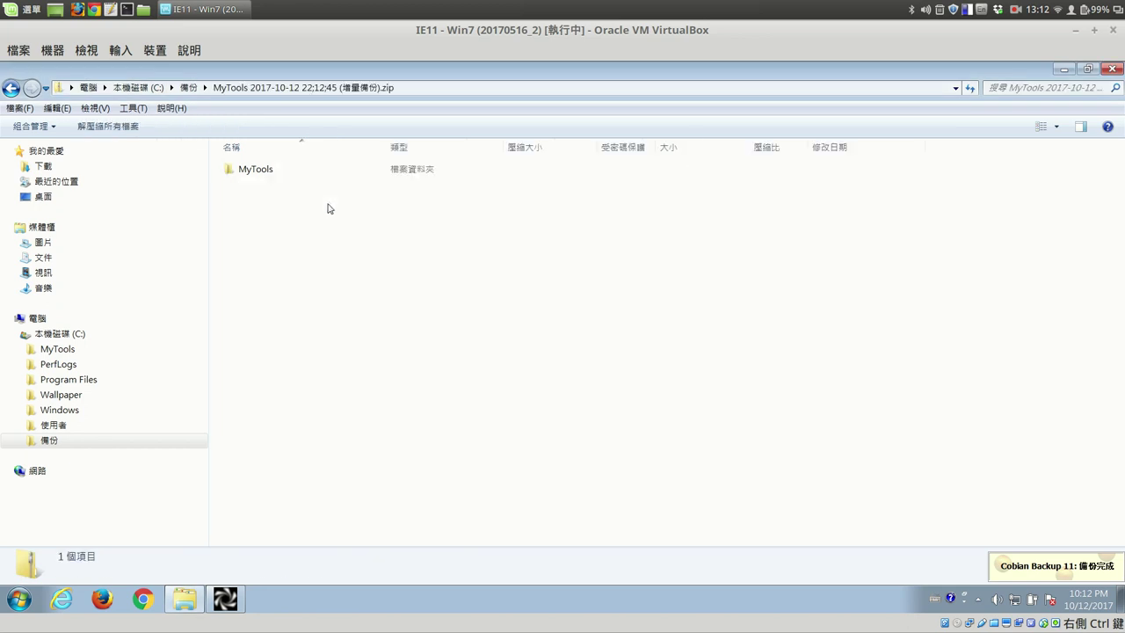
pyautogui.doubleClick(274, 171)
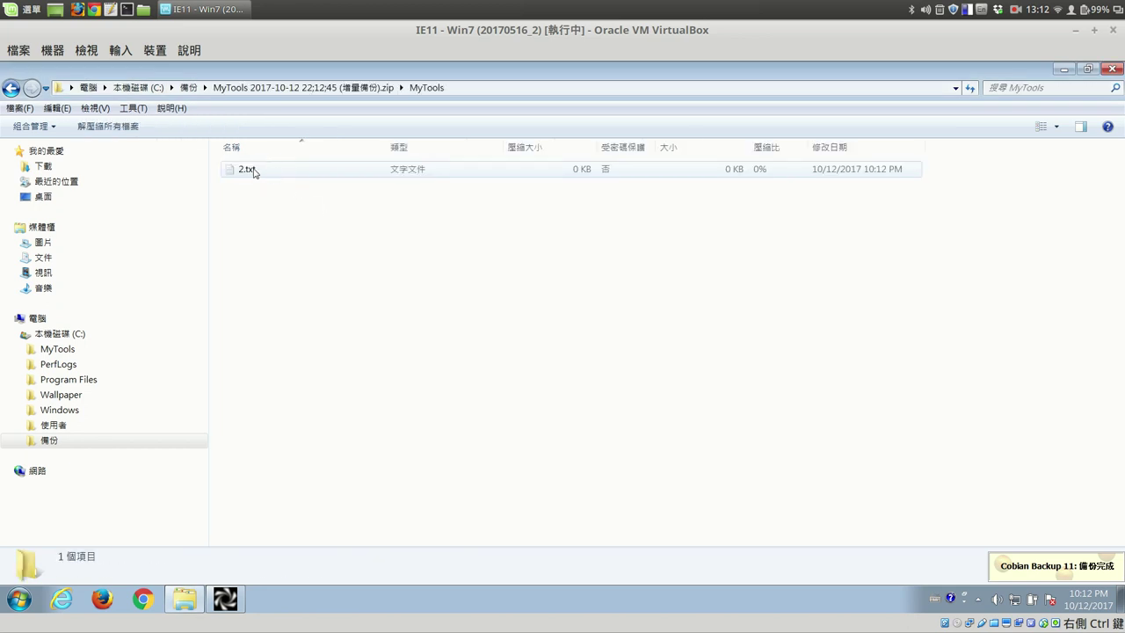
pyautogui.click(250, 175)
# - Expand the 備份 folder's archives and examine the earlier 22;11;55 incremental archive for comparison
pyautogui.click(22, 442)
pyautogui.click(73, 471)
pyautogui.doubleClick(257, 173)
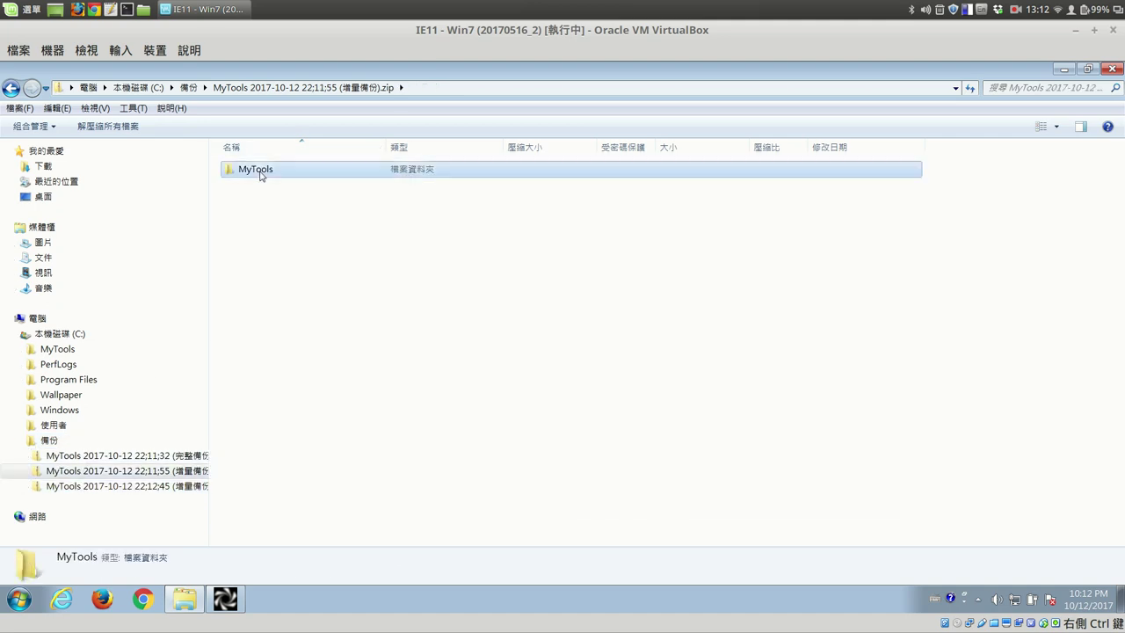
# - Check 2.txt in C:\MyTools against the archives in C:\備份 and review the 增量備份 task's log
pyautogui.click(74, 352)
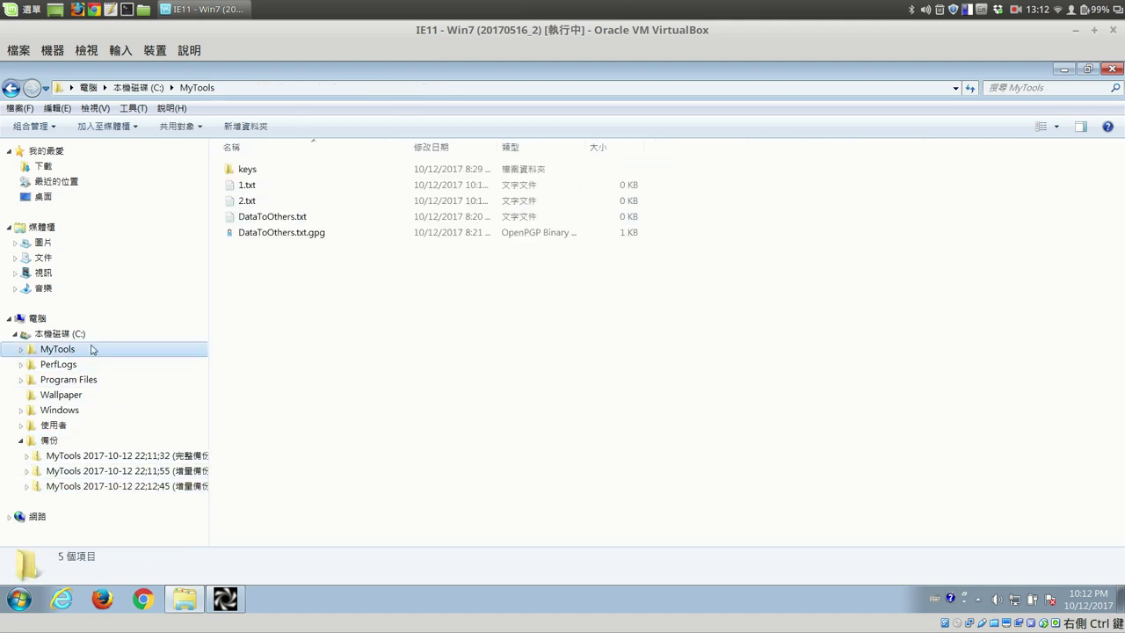
pyautogui.click(249, 200)
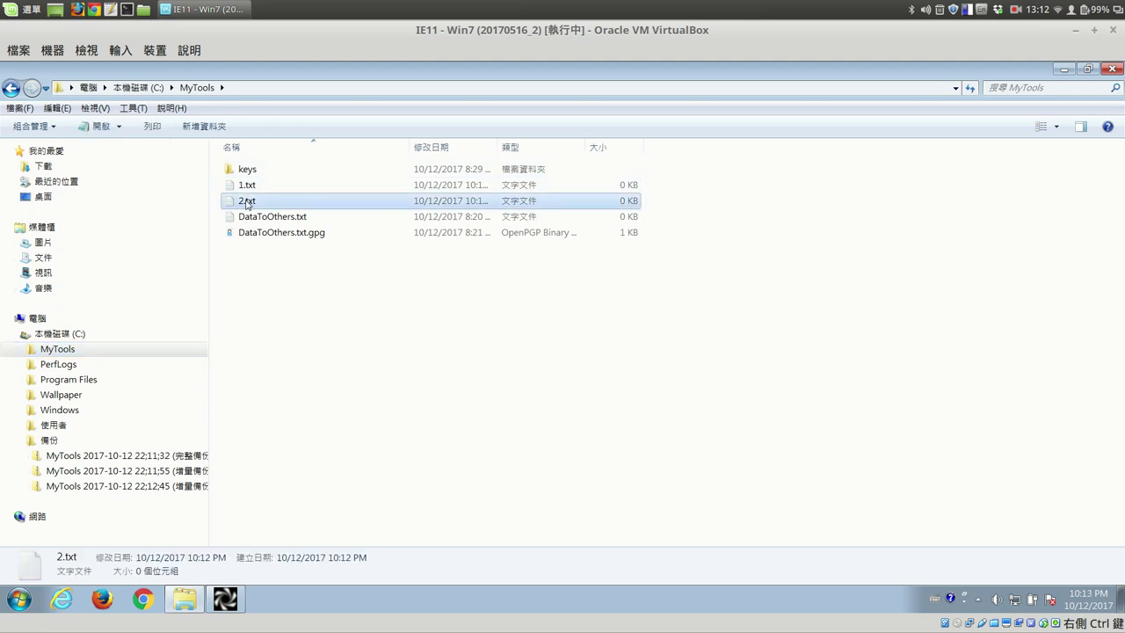
pyautogui.click(50, 442)
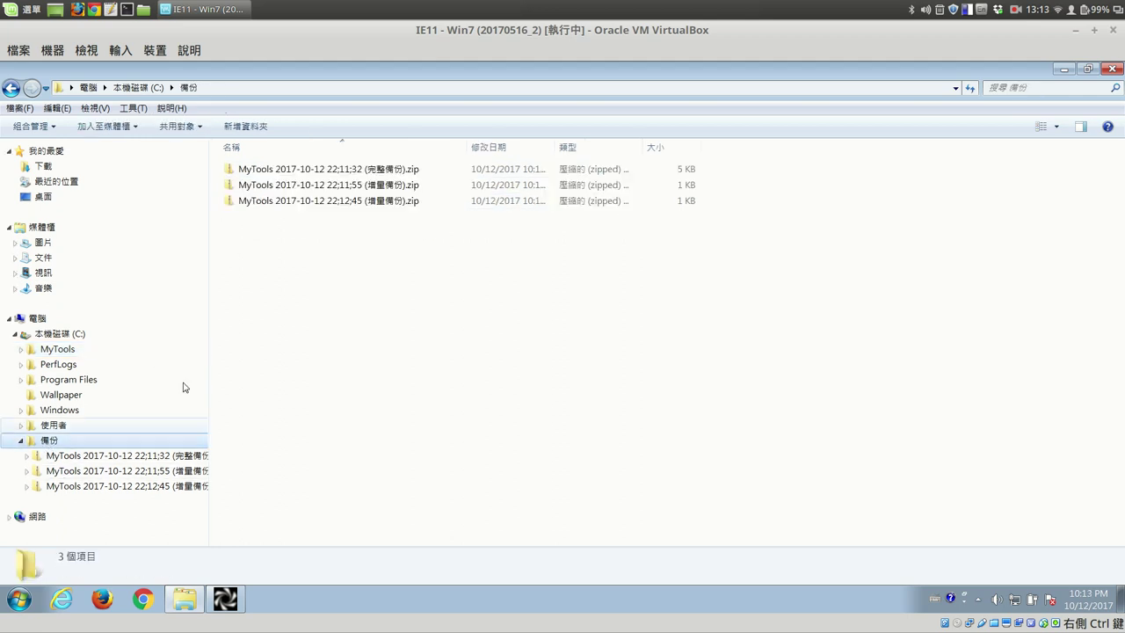
pyautogui.click(224, 606)
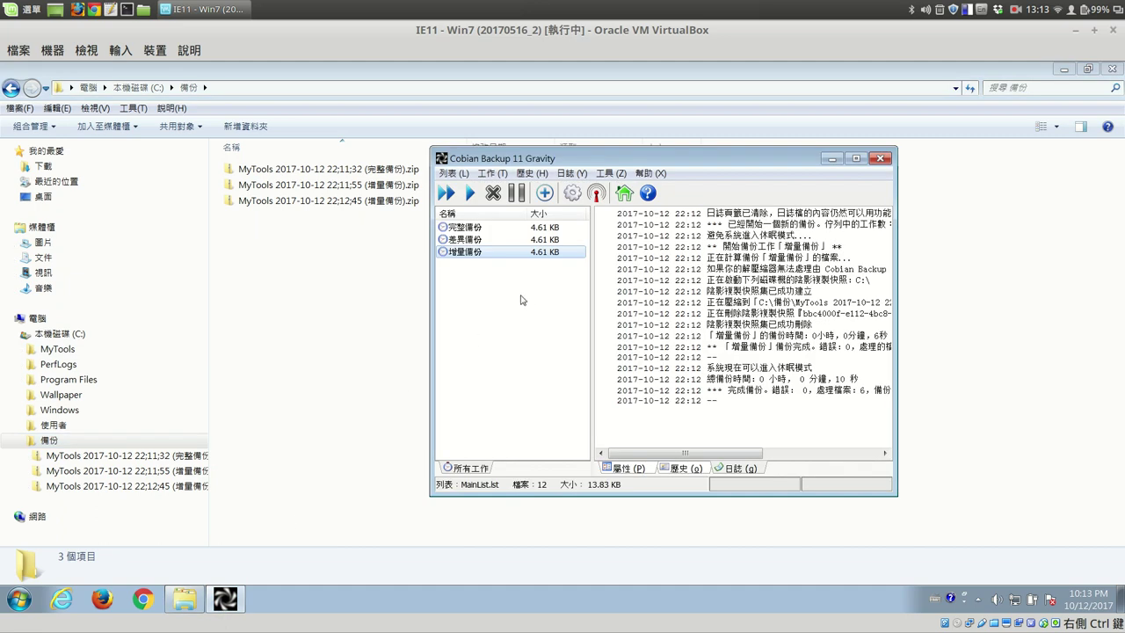
pyautogui.click(380, 230)
# - Select the full backup archive and both incremental archives in the C:\備份 folder
pyautogui.click(314, 205)
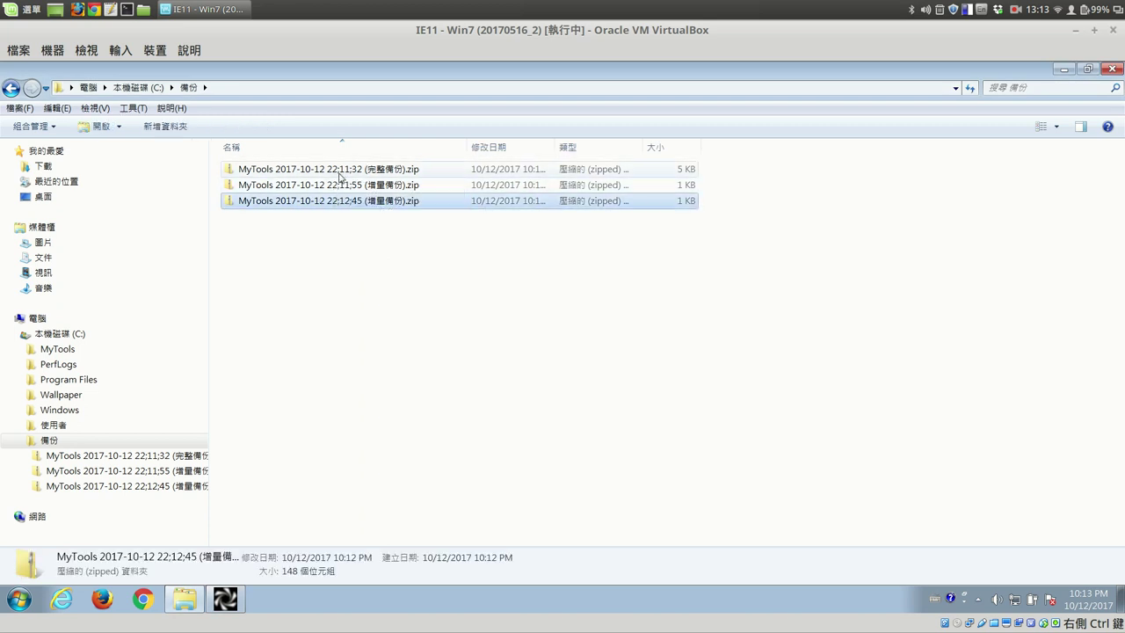
pyautogui.click(393, 173)
pyautogui.keyDown('shift'); pyautogui.click(373, 201); pyautogui.keyUp('shift')
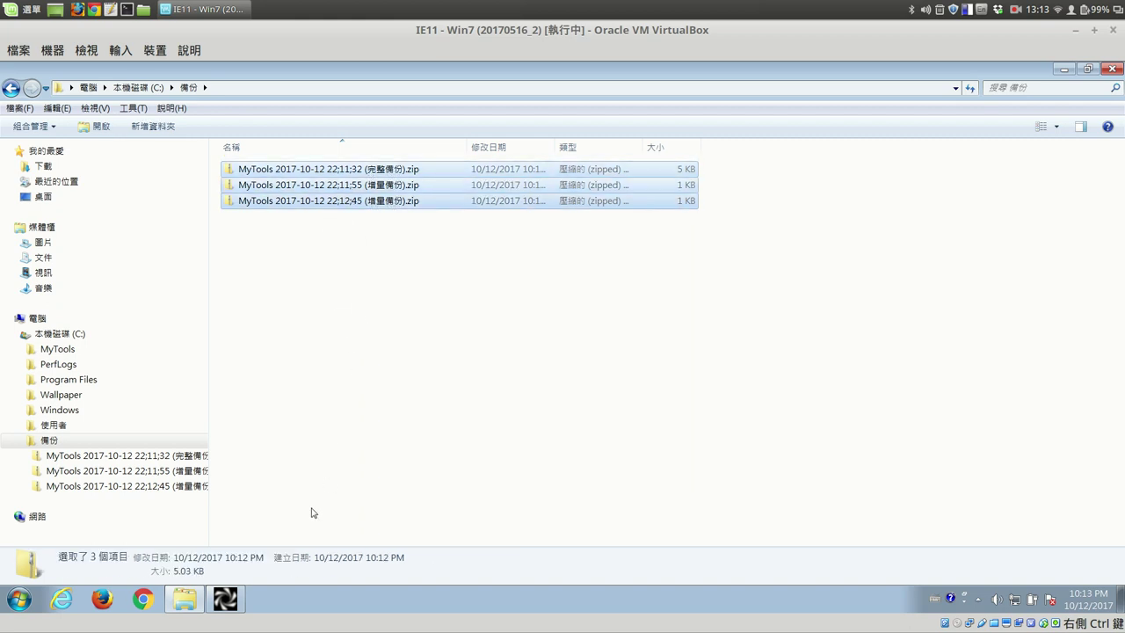
# - Switch to Cobian Backup and run the 增量備份 task on its own
pyautogui.click(236, 598)
pyautogui.click(479, 252)
pyautogui.click(470, 192)
pyautogui.click(637, 359)
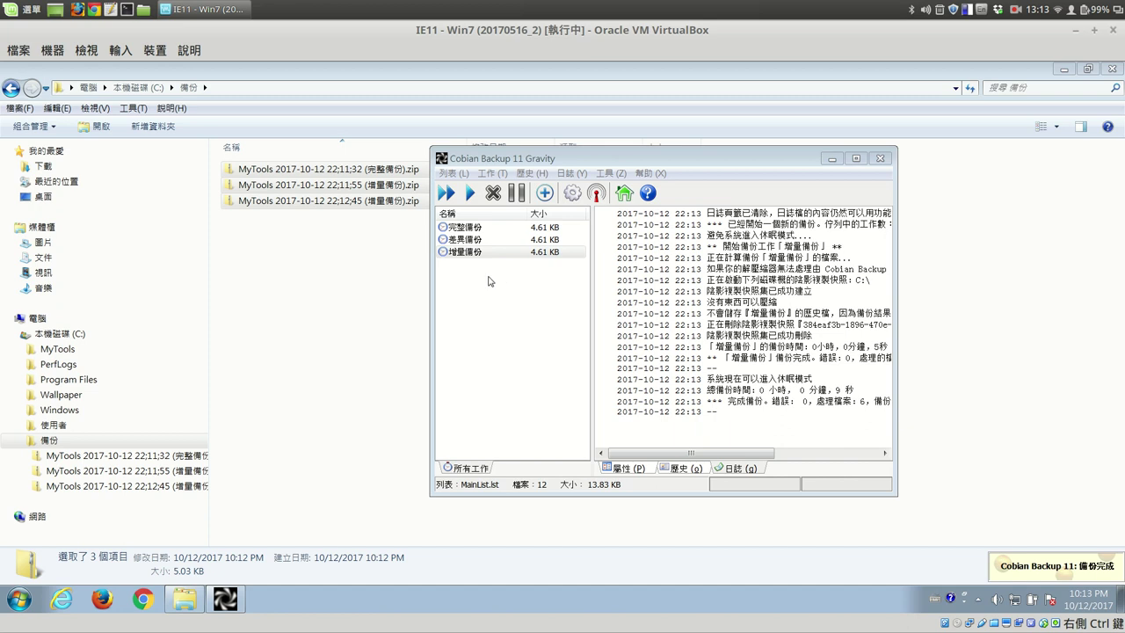
# - Create a new text file named 3.txt in the C:\MyTools folder
pyautogui.click(348, 272)
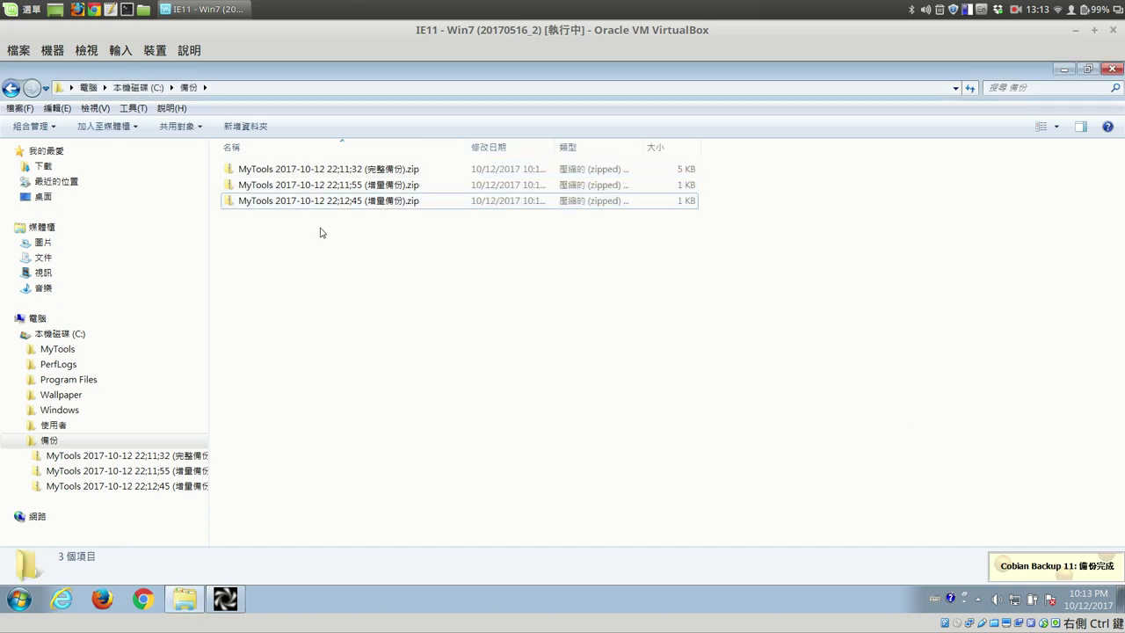
pyautogui.click(57, 349)
pyautogui.rightClick(297, 277)
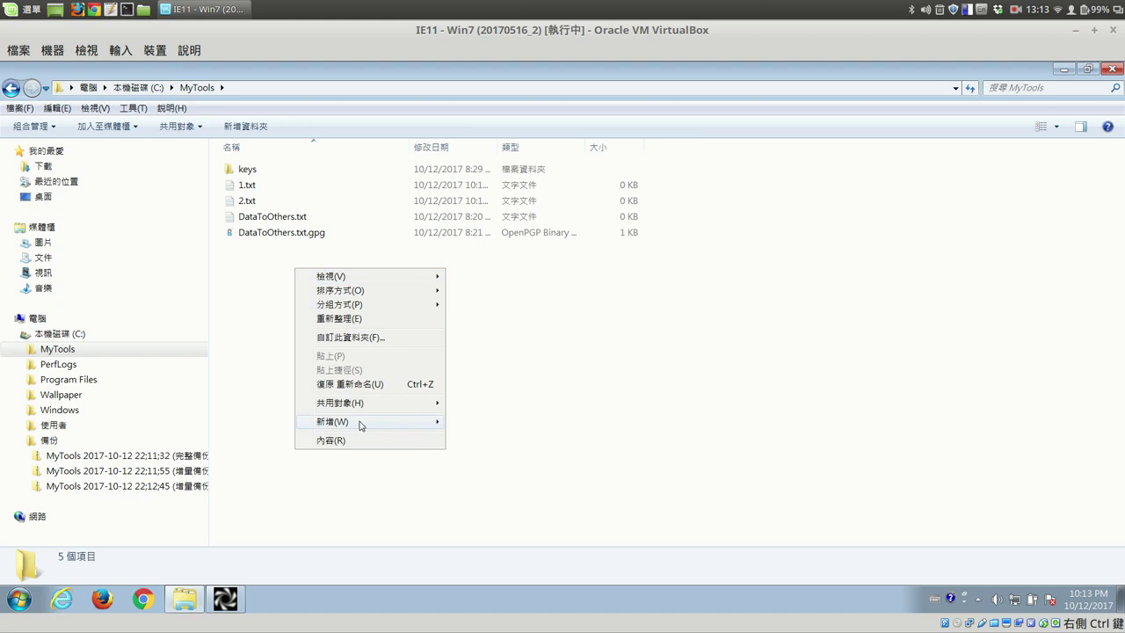
pyautogui.moveTo(360, 423)
pyautogui.click(492, 518)
pyautogui.write('3.txt')
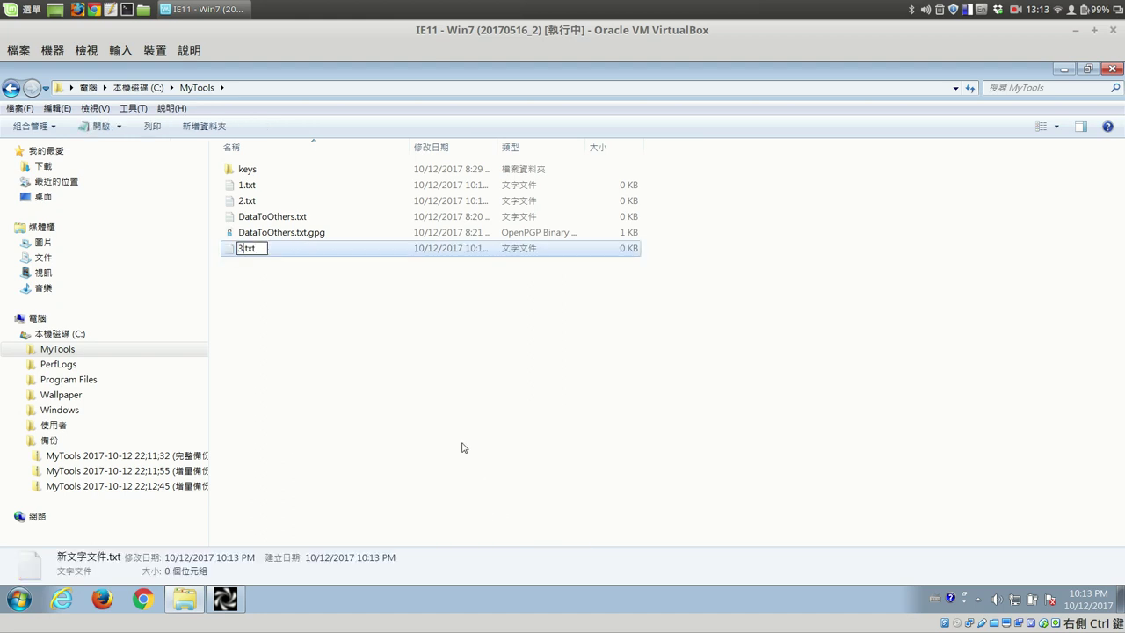
pyautogui.press('Return')
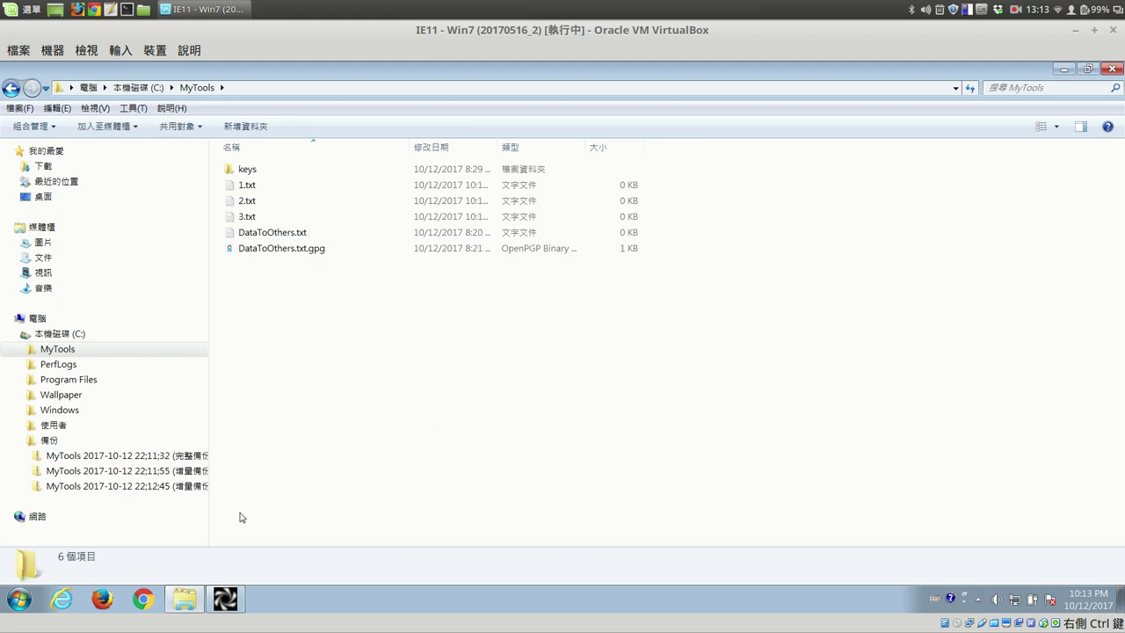
# - Display the C:\備份 folder in Explorer and run the 增量備份 task twice in Cobian Backup
pyautogui.click(67, 442)
pyautogui.click(226, 605)
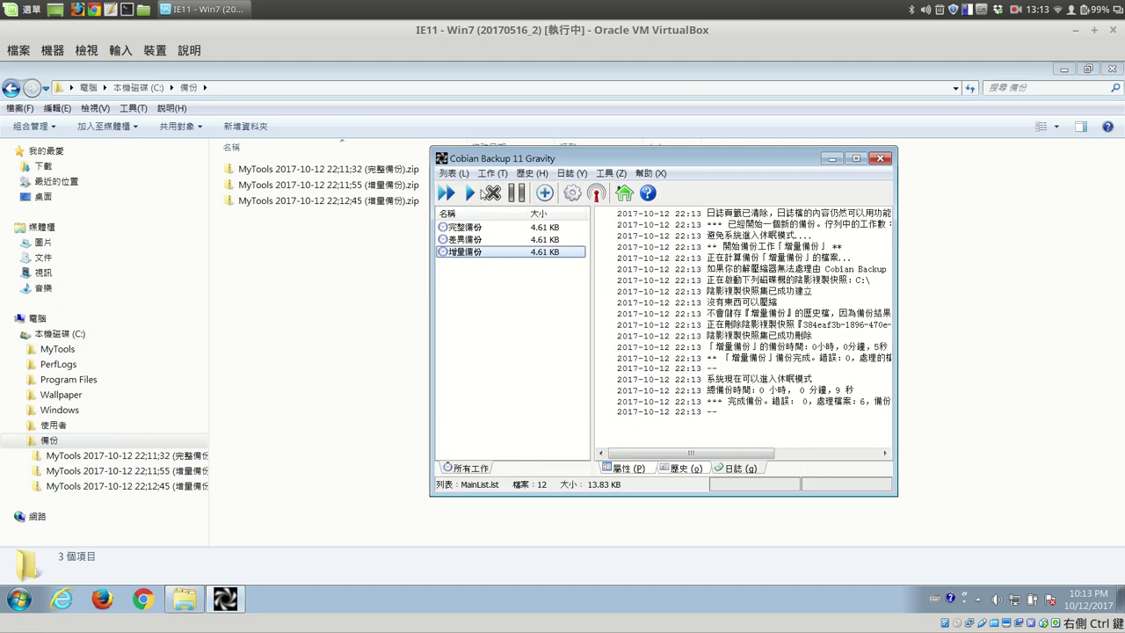
pyautogui.click(471, 193)
pyautogui.click(622, 357)
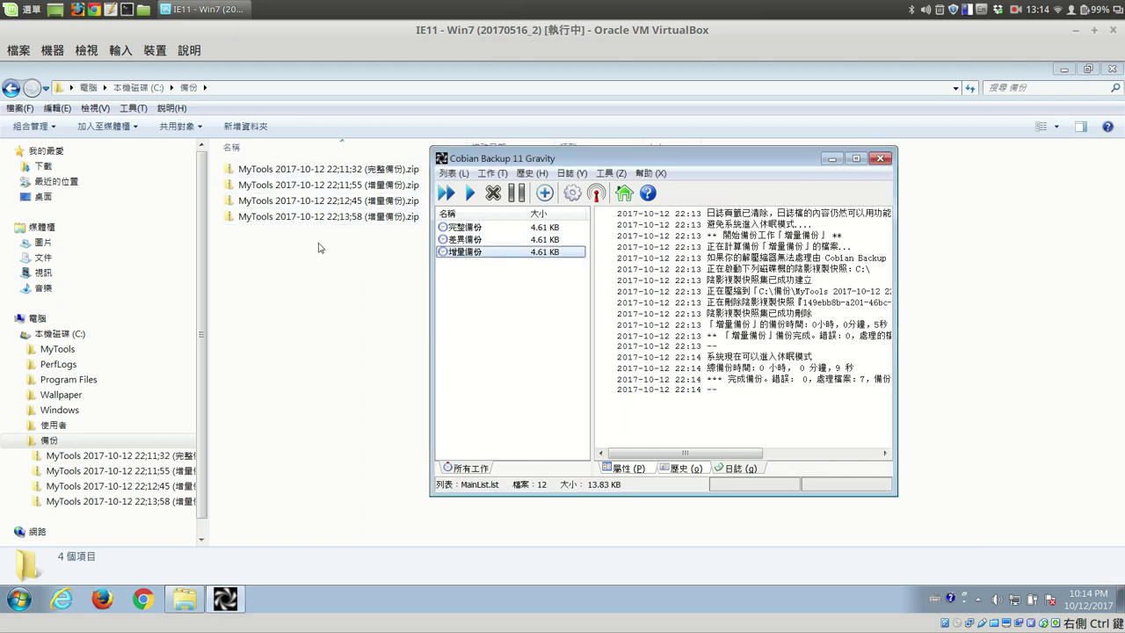
pyautogui.click(469, 193)
pyautogui.click(629, 359)
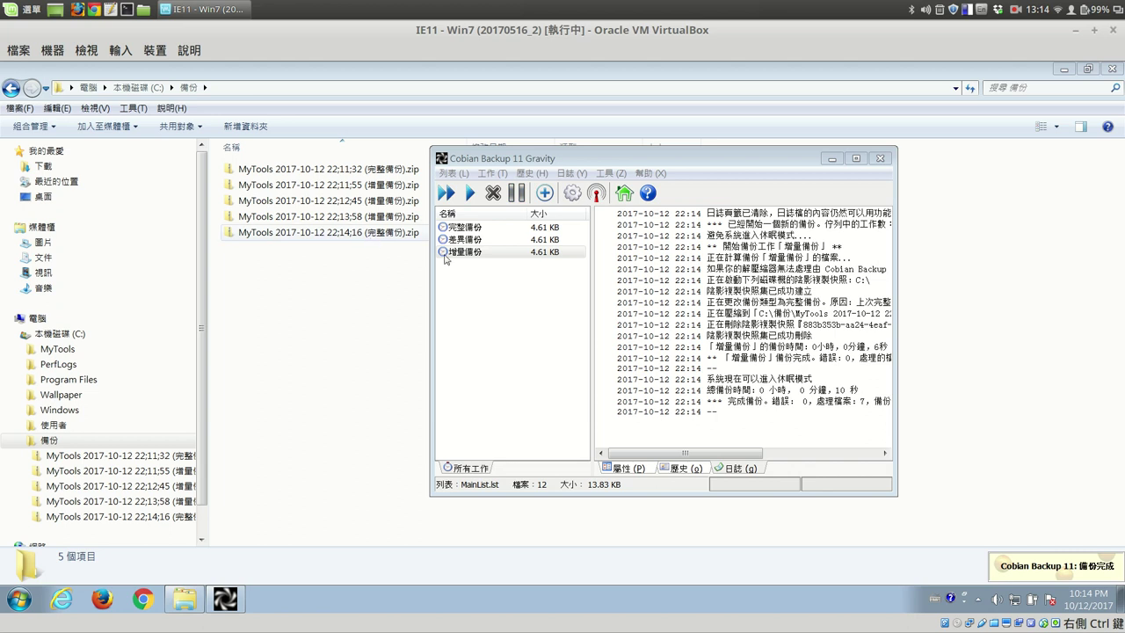
# - Review the backup type options in the 增量備份 task's general properties and close them without changes
pyautogui.click(474, 252)
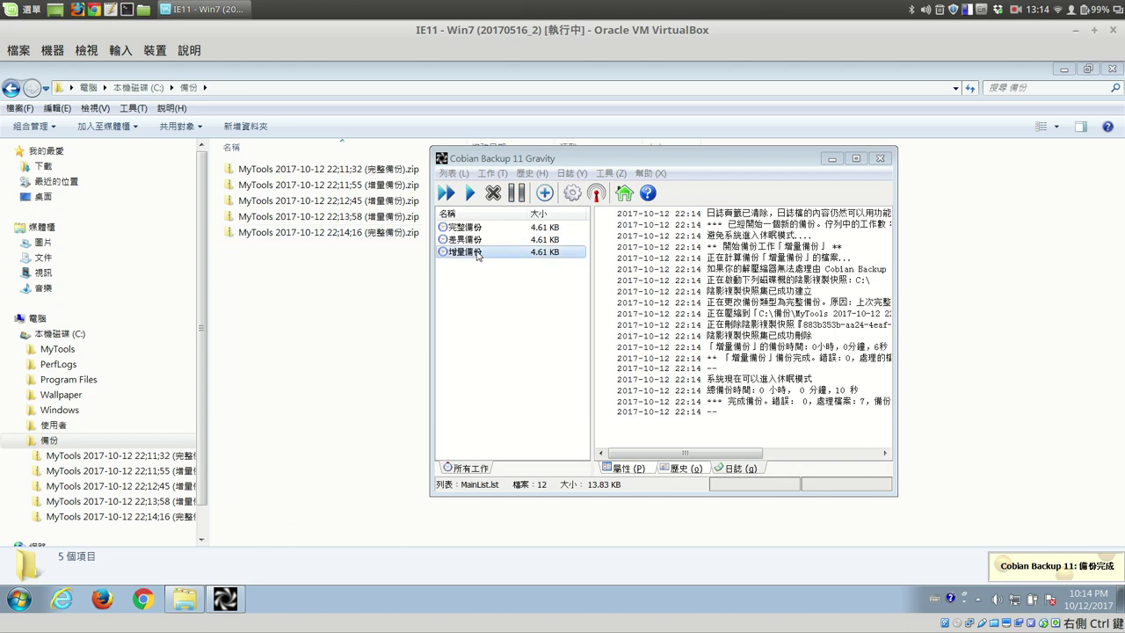
pyautogui.rightClick(477, 256)
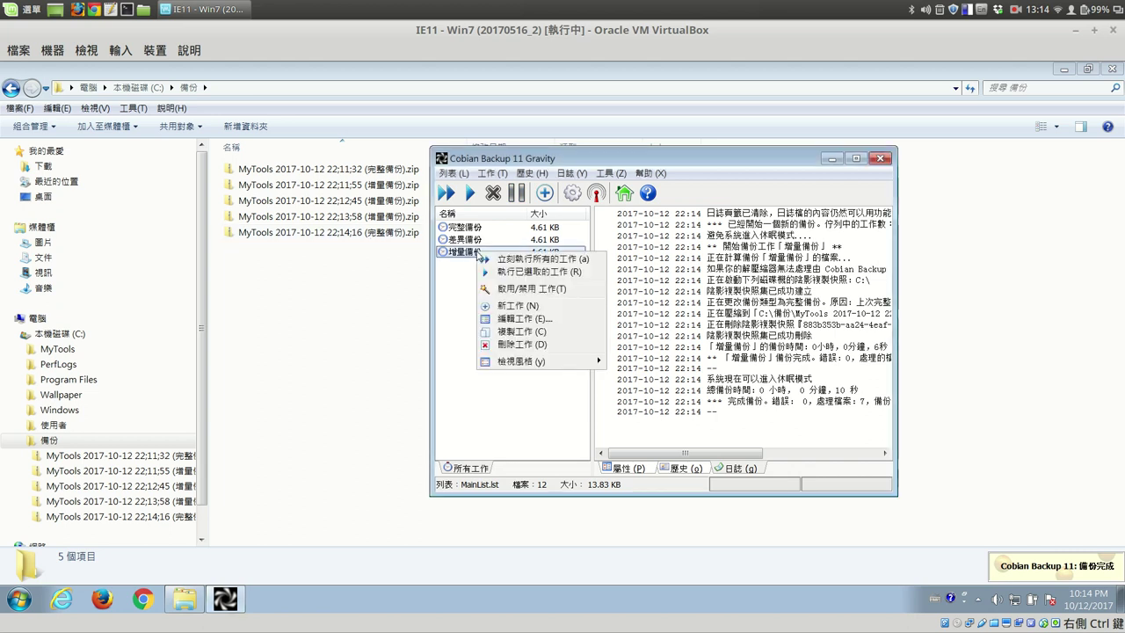
pyautogui.click(517, 325)
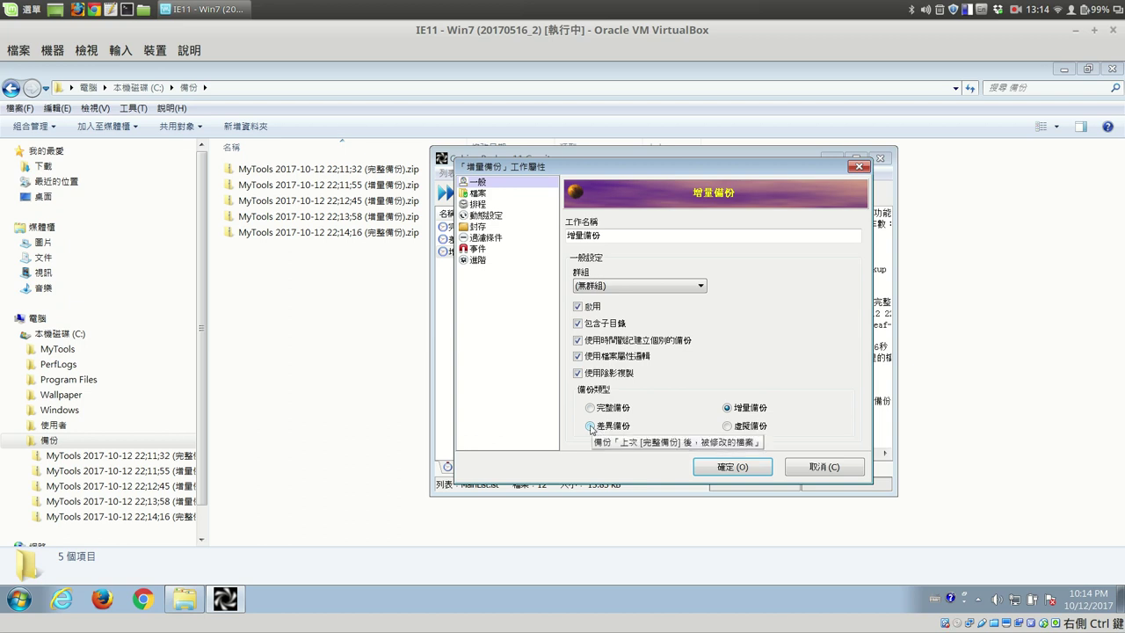
pyautogui.click(815, 468)
pyautogui.click(1015, 10)
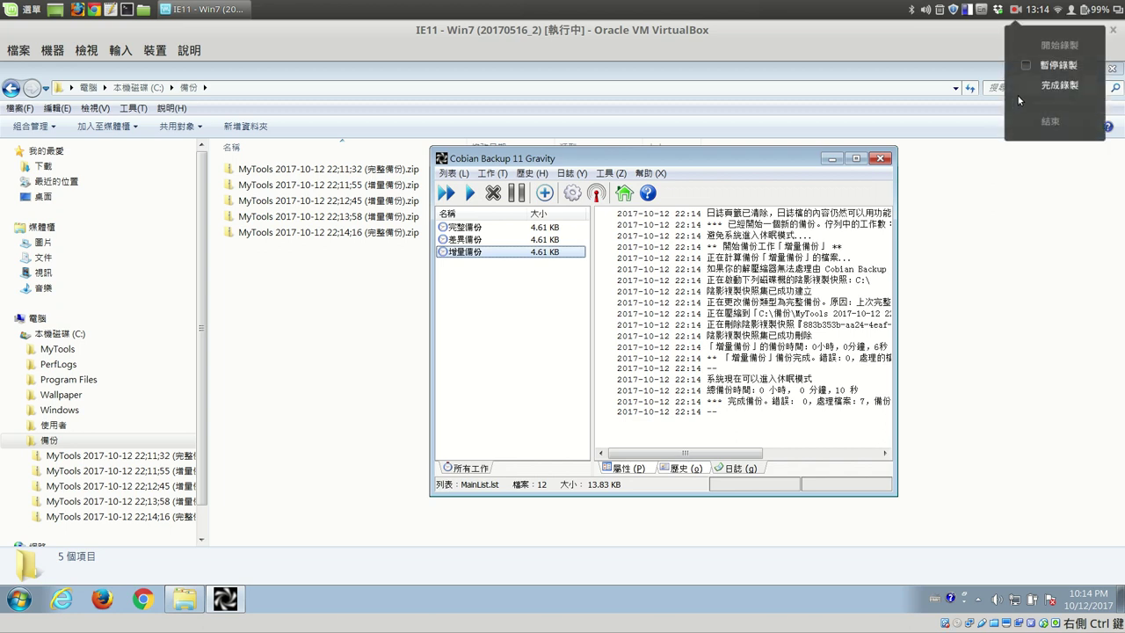